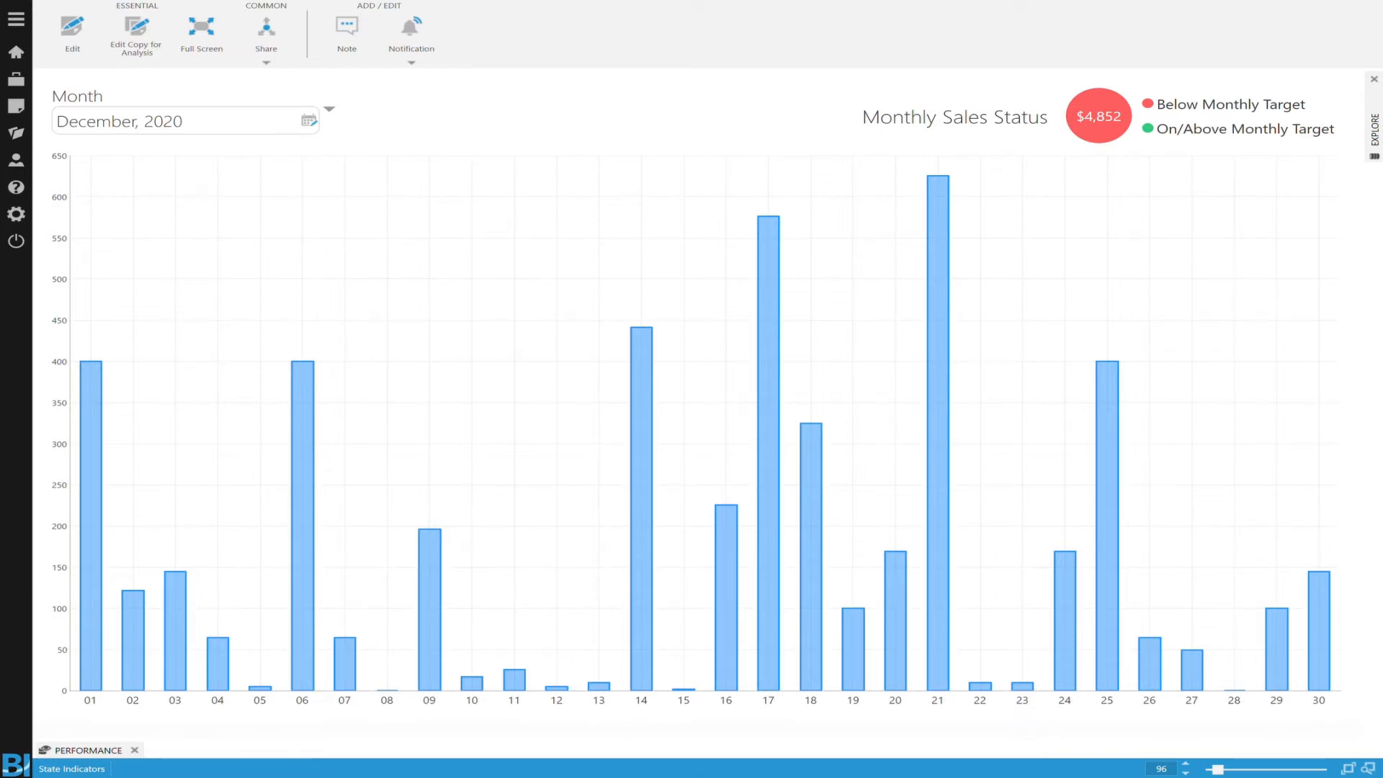
# Step: Open the dashboard for editing and examine the Below Target state style's main and appearance properties on the monthly sales indicator
pyautogui.click(69, 36)
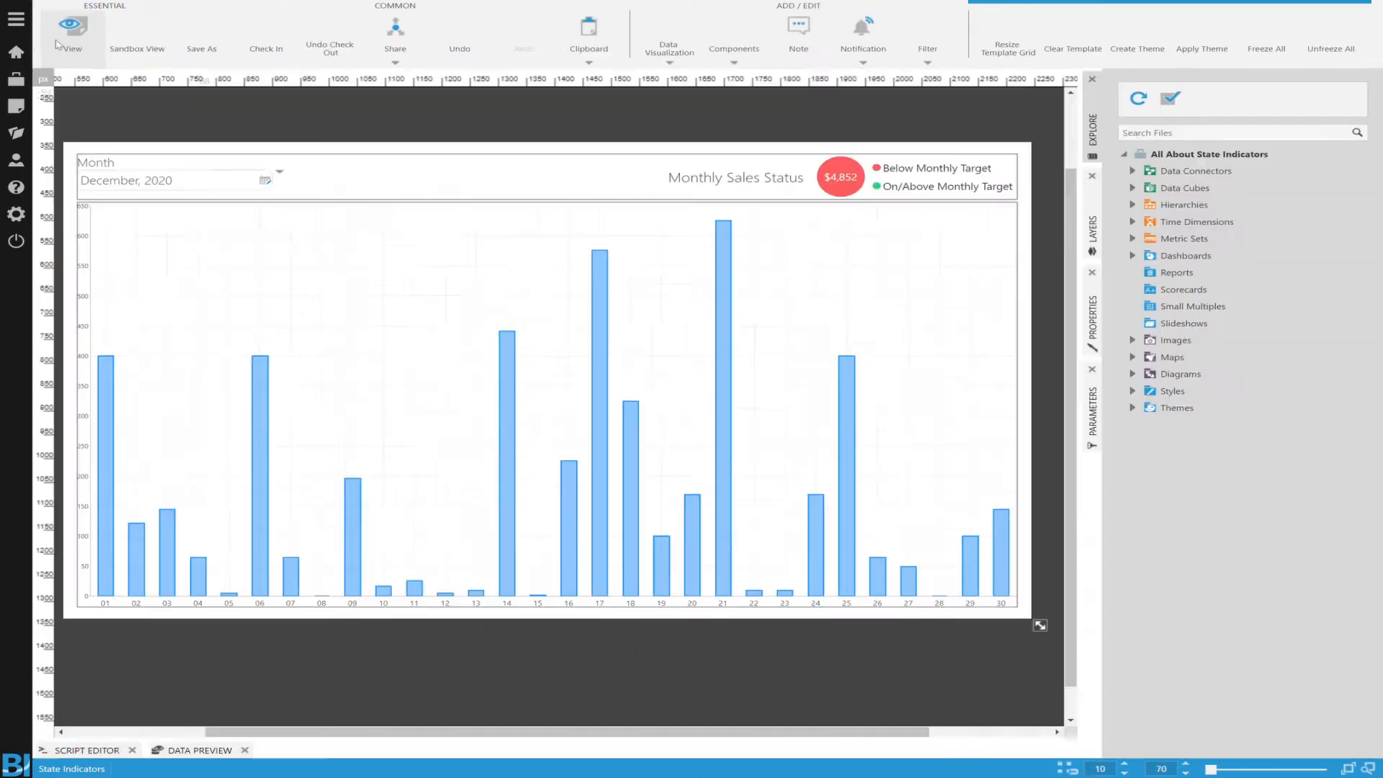
pyautogui.click(839, 172)
pyautogui.click(1094, 314)
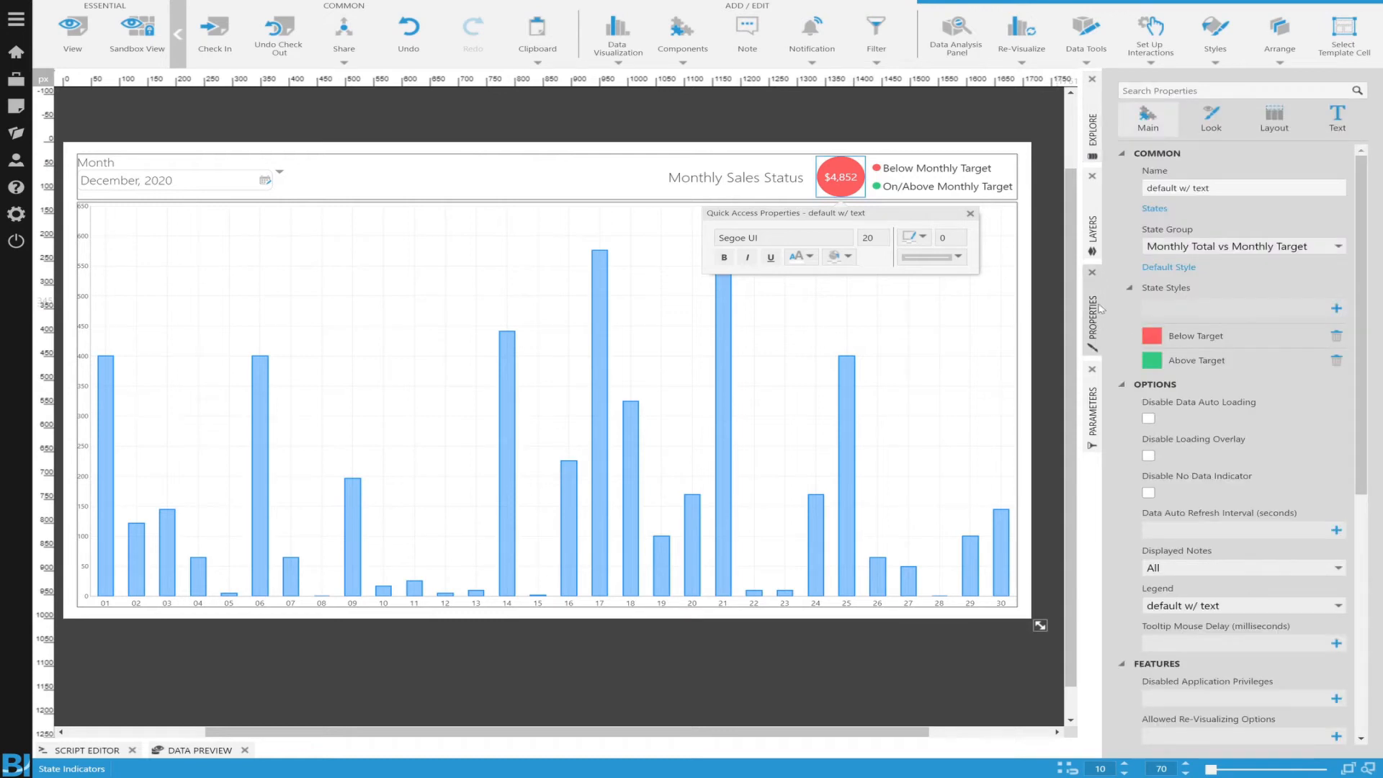
pyautogui.click(1217, 338)
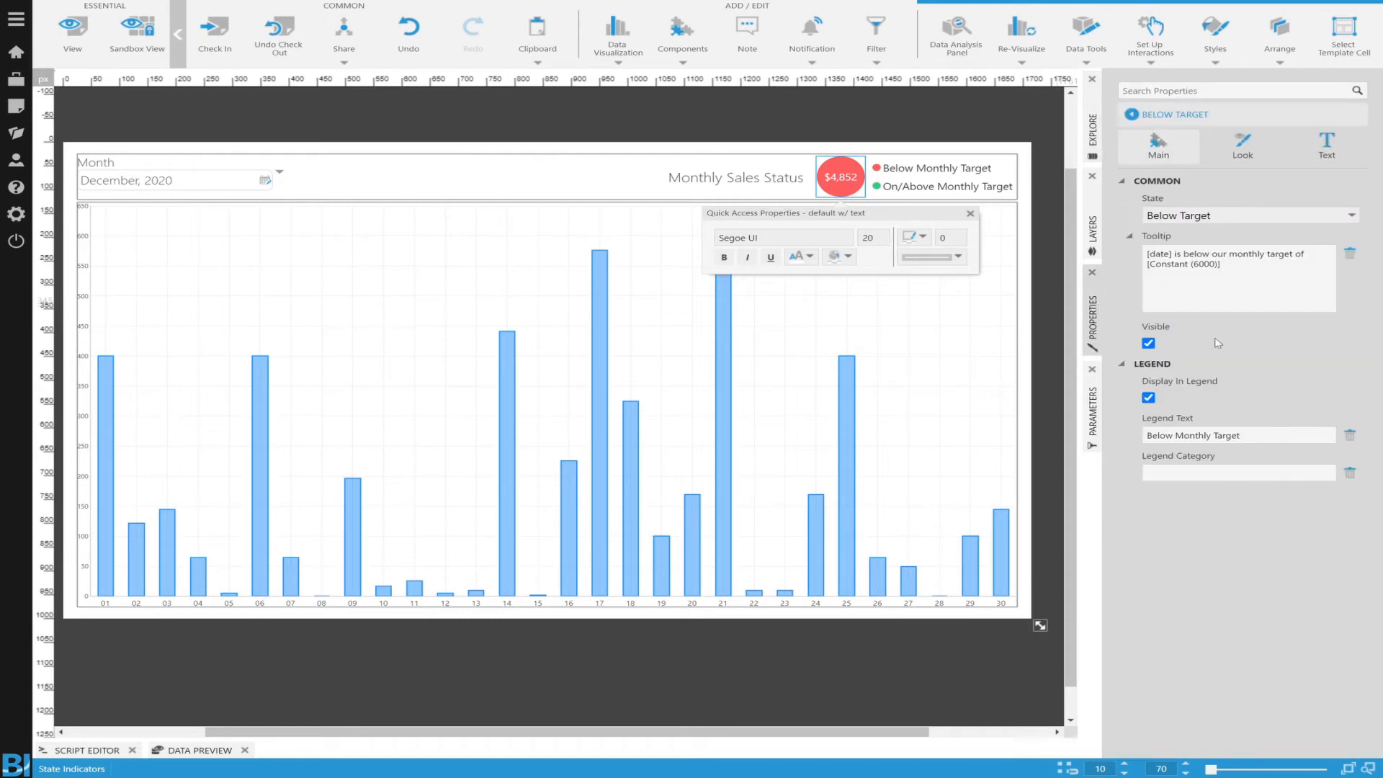
pyautogui.click(1233, 148)
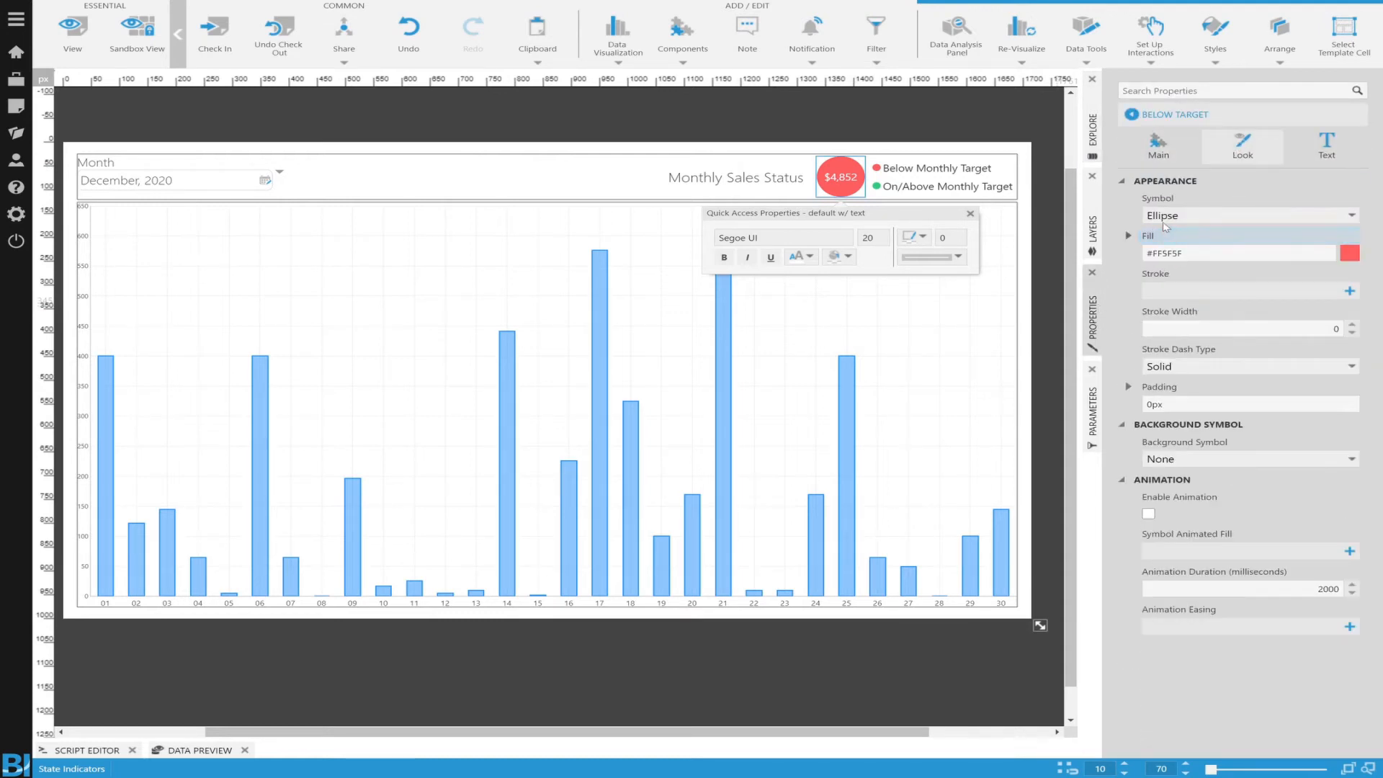
pyautogui.click(1216, 261)
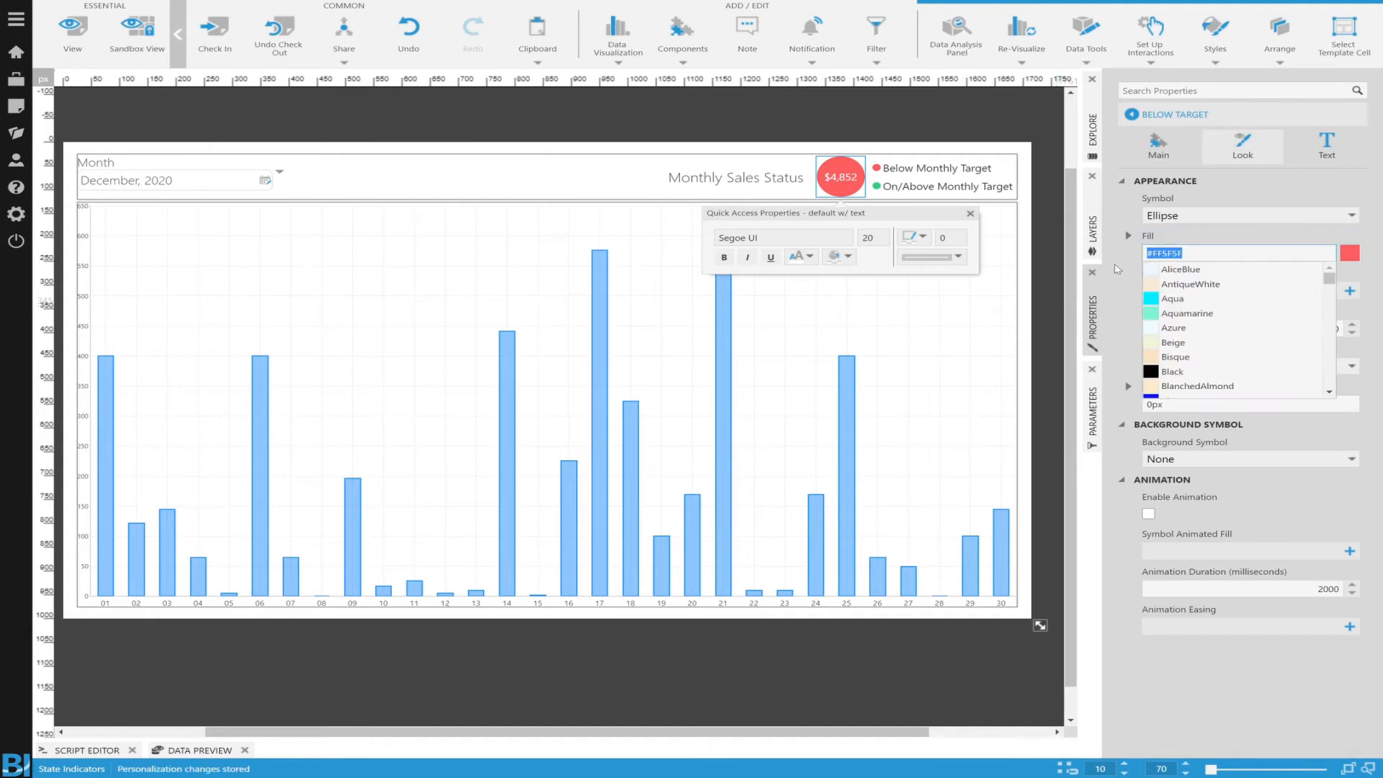
pyautogui.click(1117, 269)
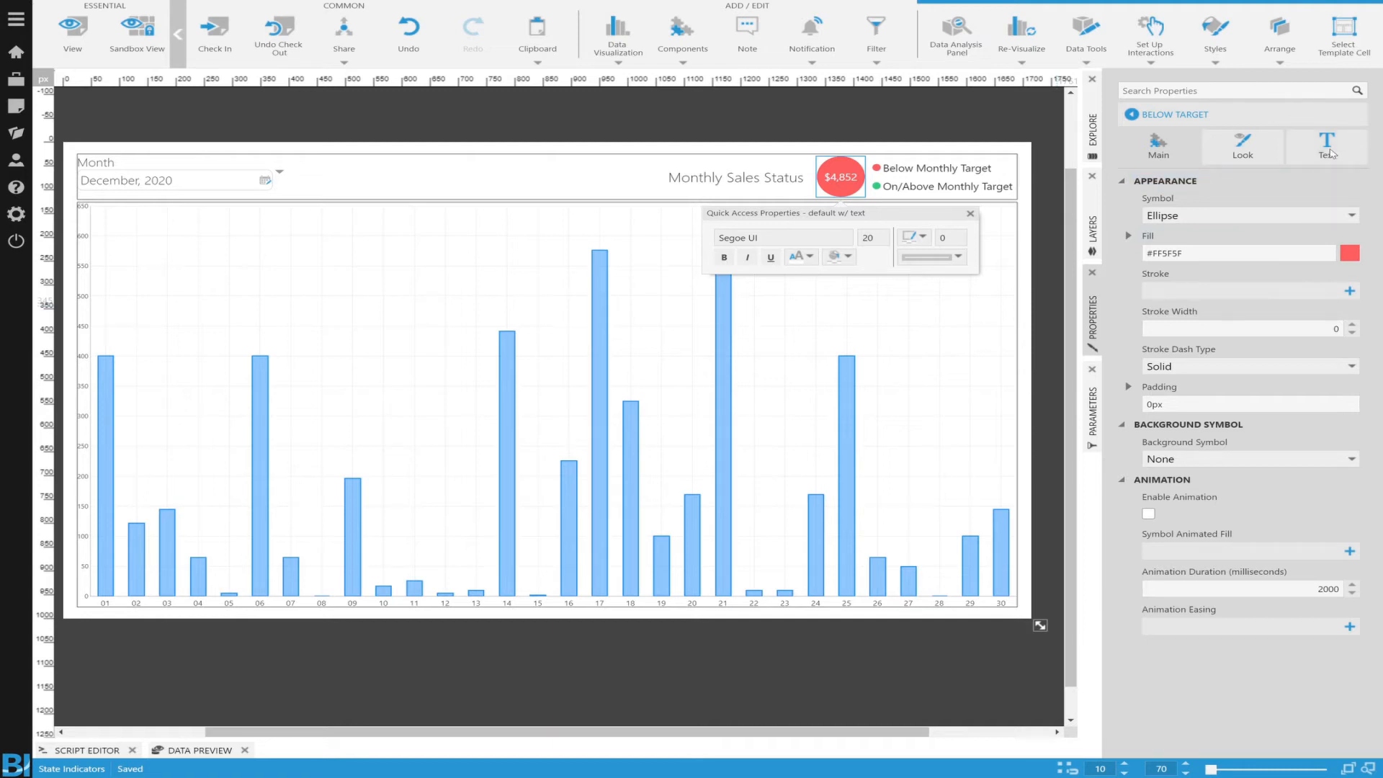
# Step: Examine the Below Target state style's text settings, including its placeholder keyword
pyautogui.click(1329, 149)
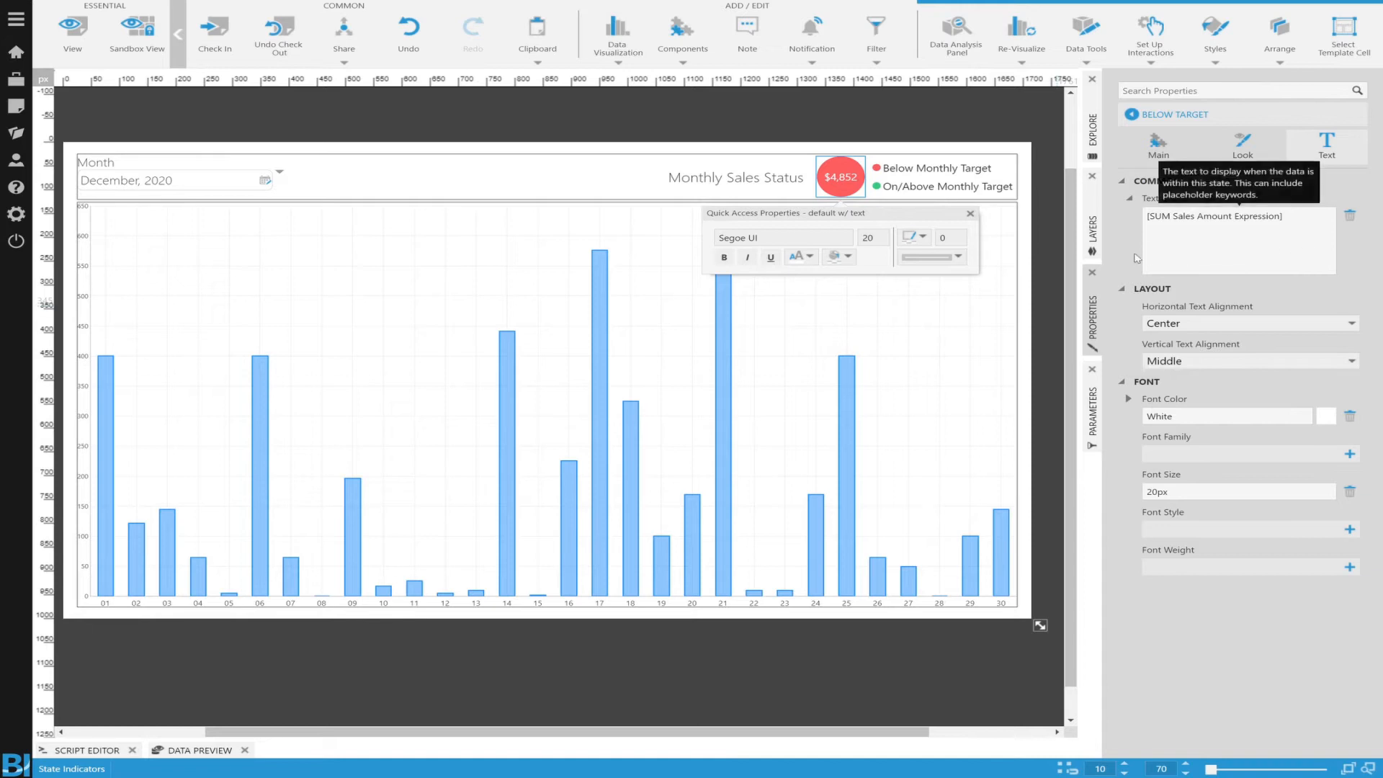
pyautogui.moveTo(1302, 219); pyautogui.dragTo(1121, 220)
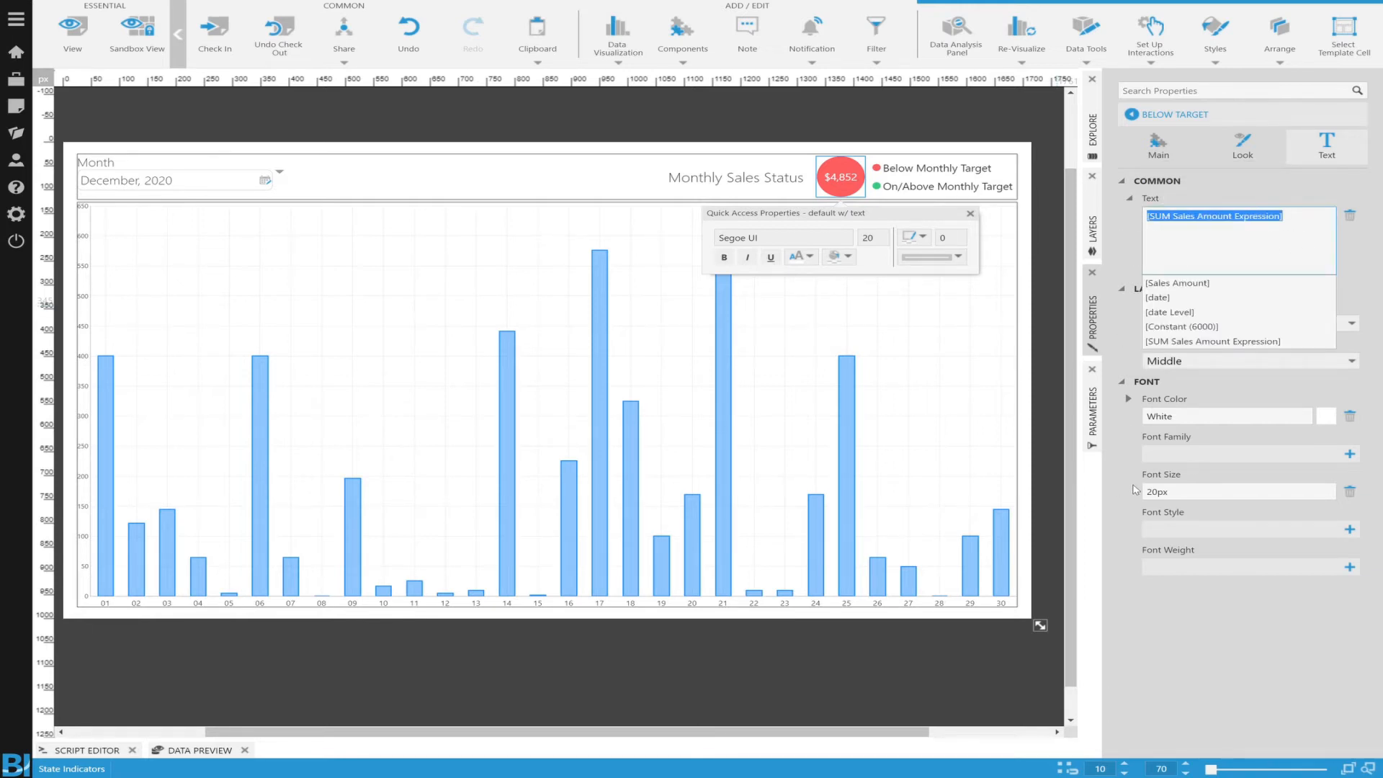
pyautogui.click(1129, 622)
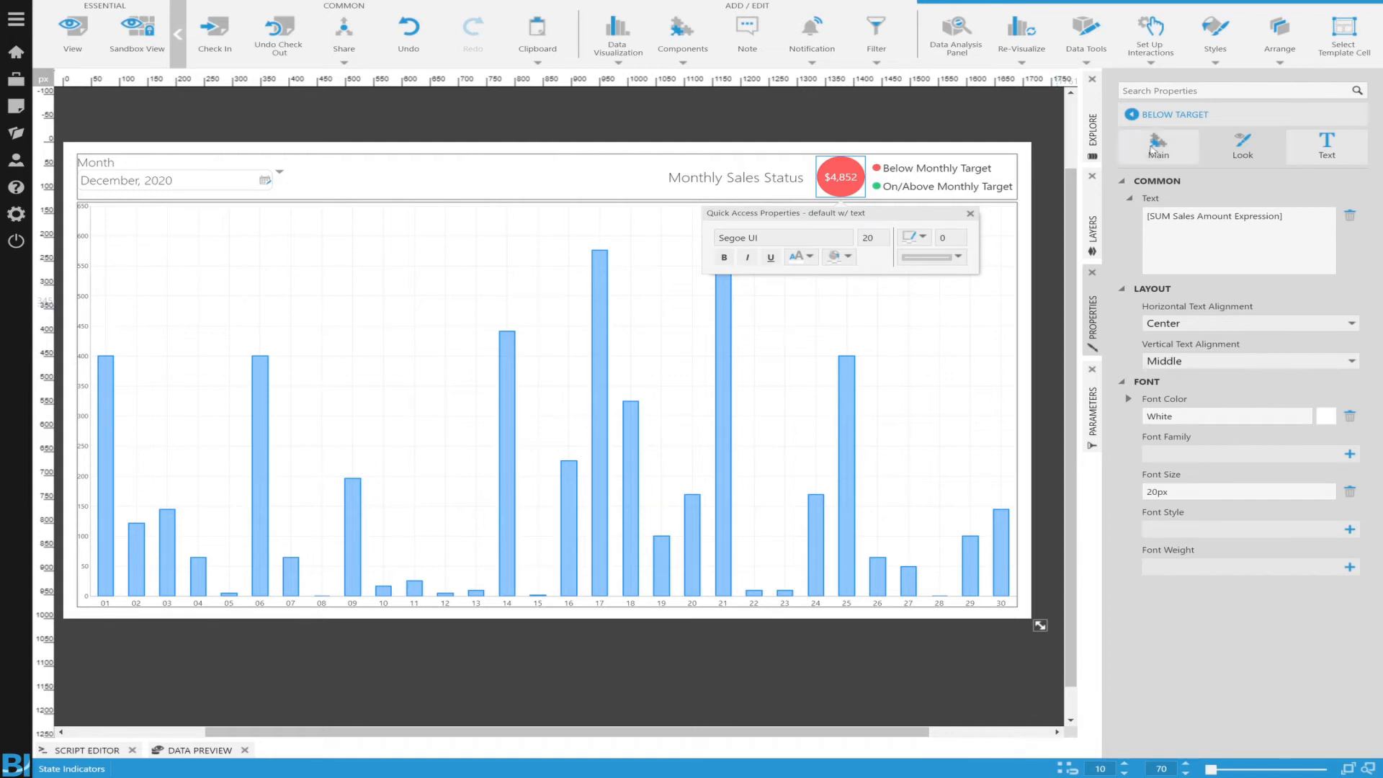
# Step: Review the indicator legend's properties and the state conditions defined for the Monthly Total vs Monthly Target group
pyautogui.click(1002, 172)
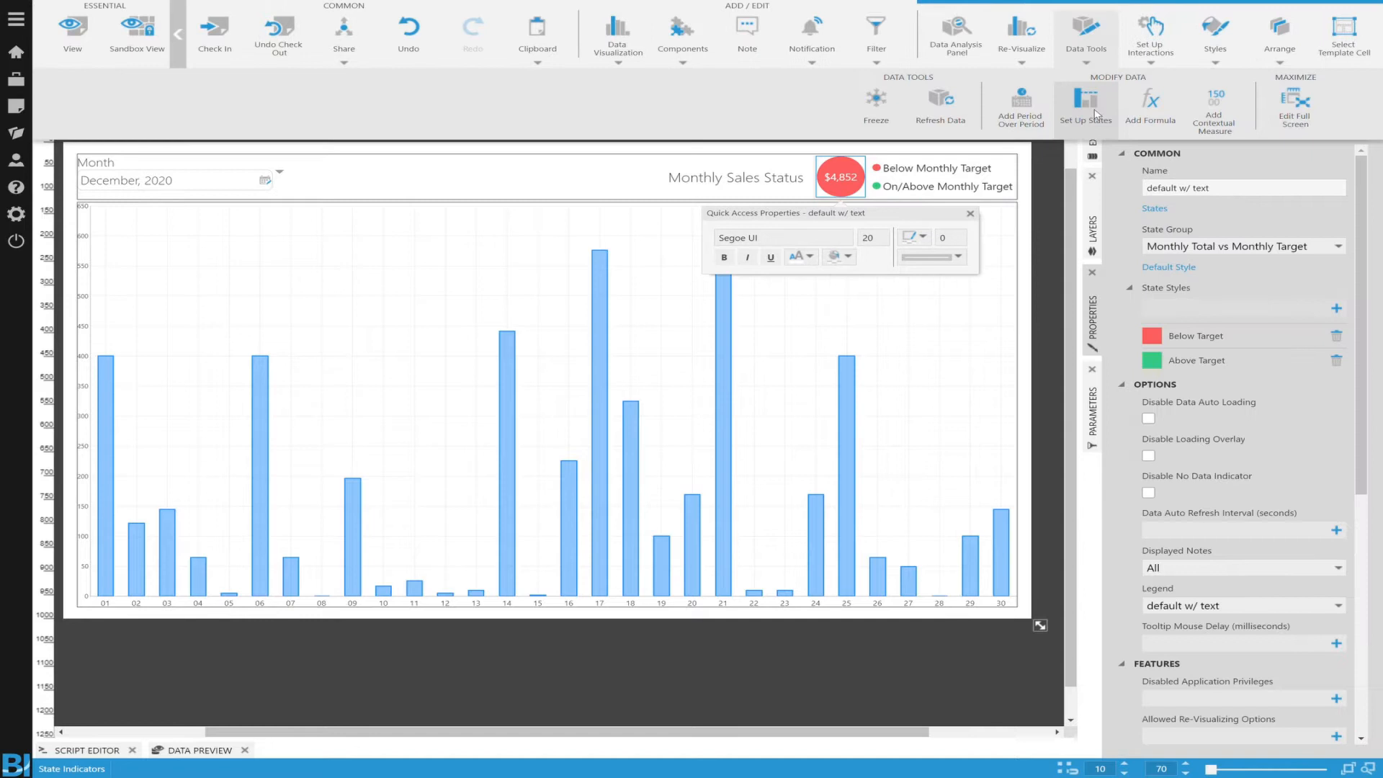
pyautogui.click(1087, 108)
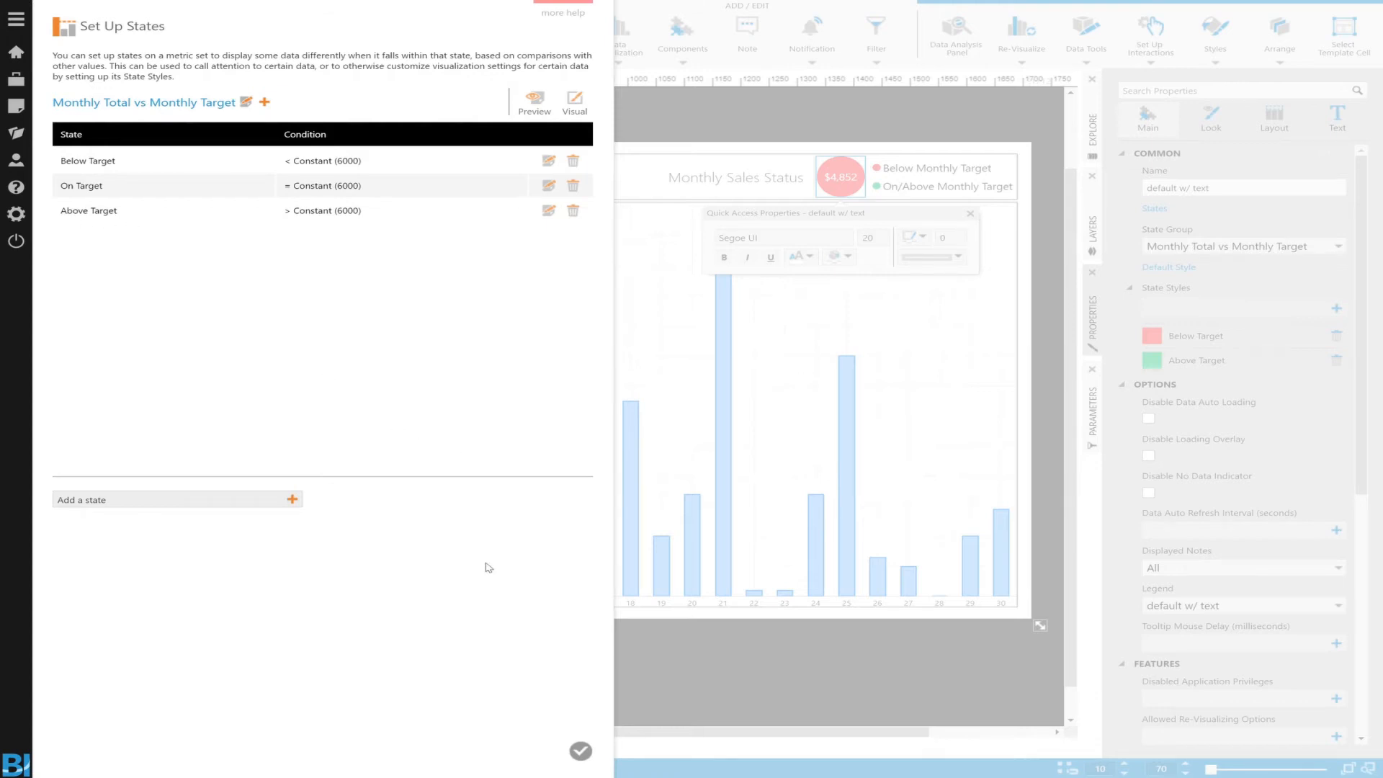
pyautogui.click(580, 752)
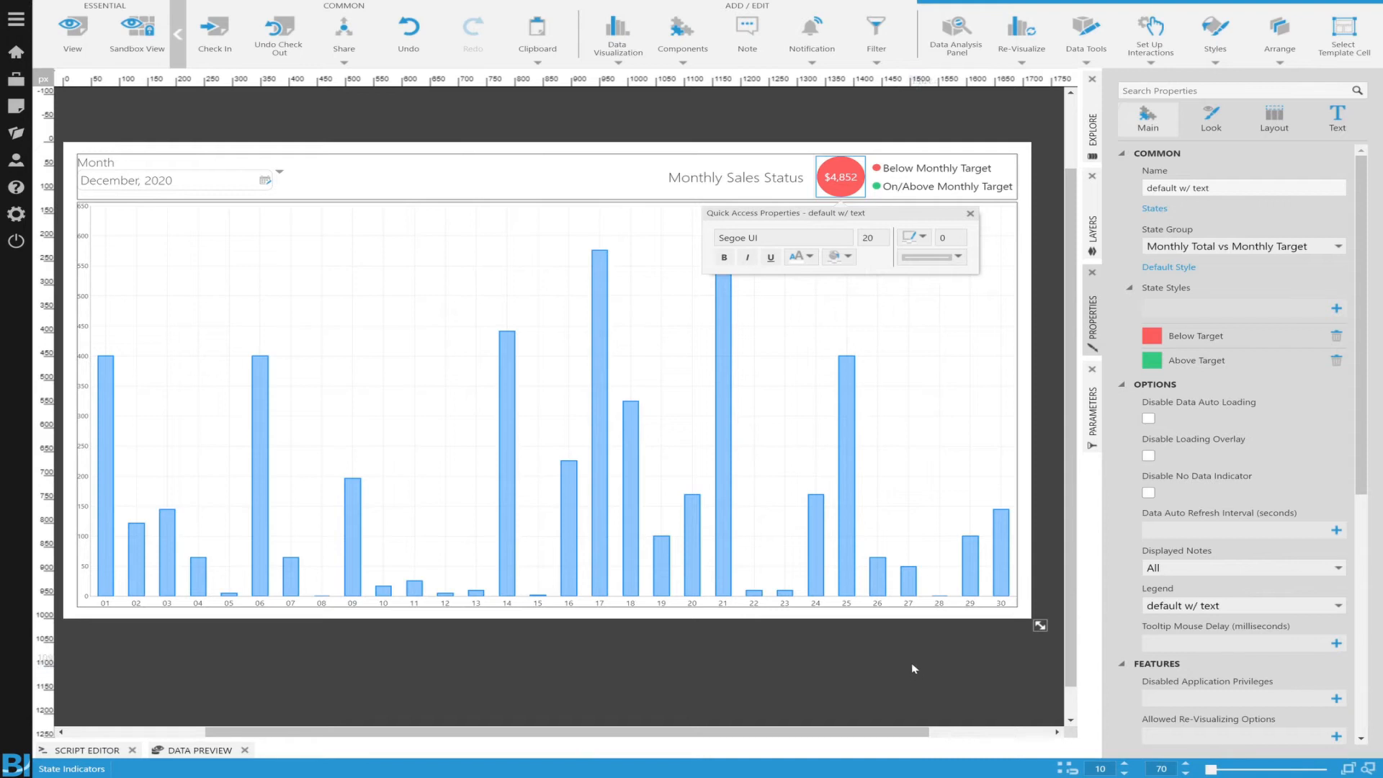
# Step: Examine the legend text of the Below Target state style and return to the indicator's properties
pyautogui.click(1195, 336)
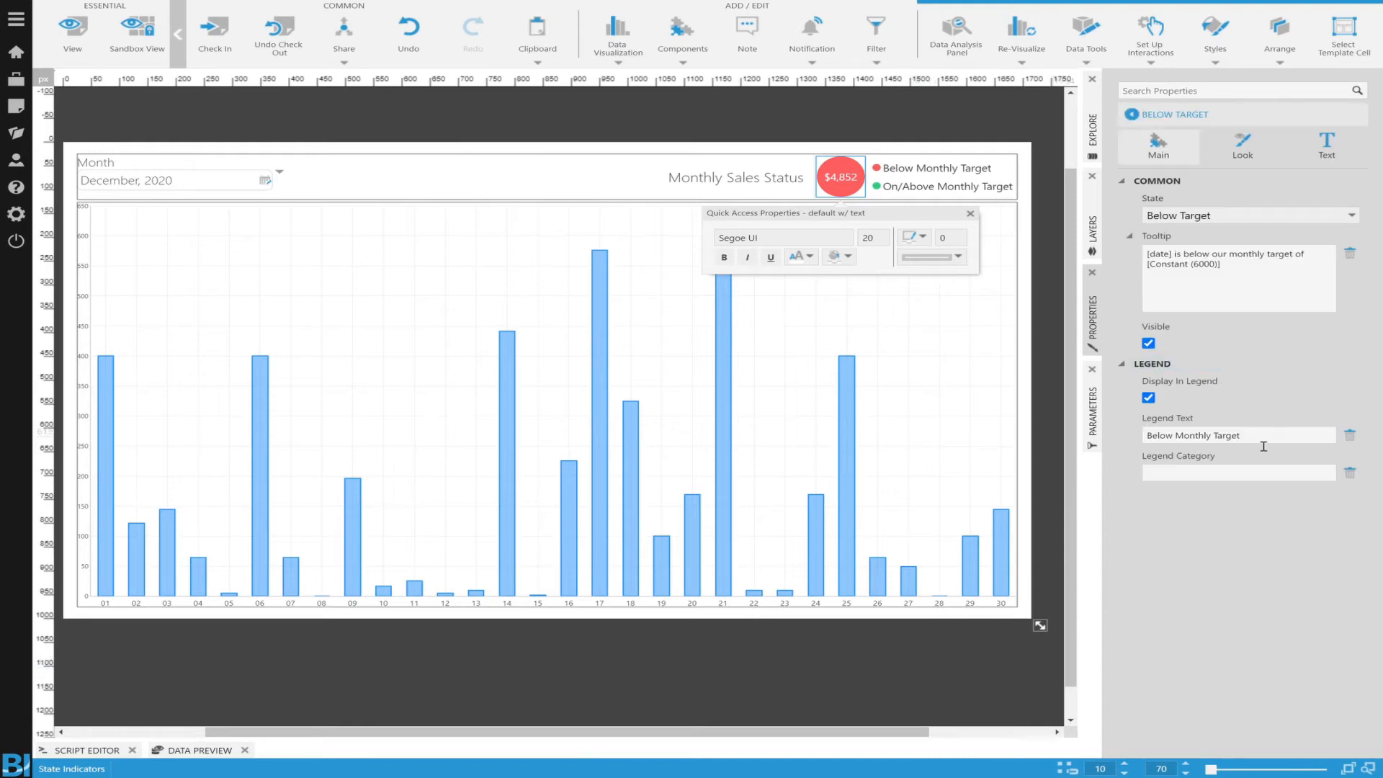
pyautogui.click(1260, 436)
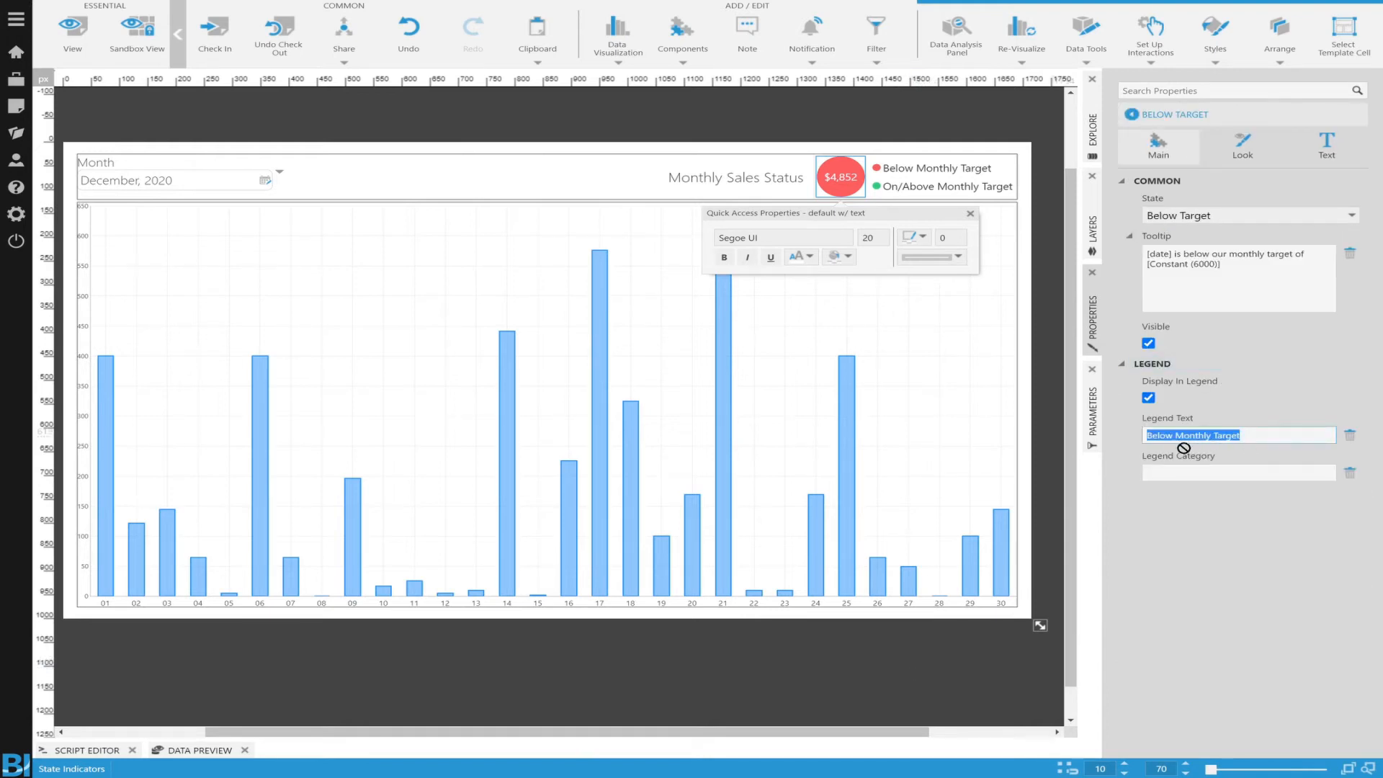
pyautogui.click(1201, 549)
pyautogui.click(1132, 113)
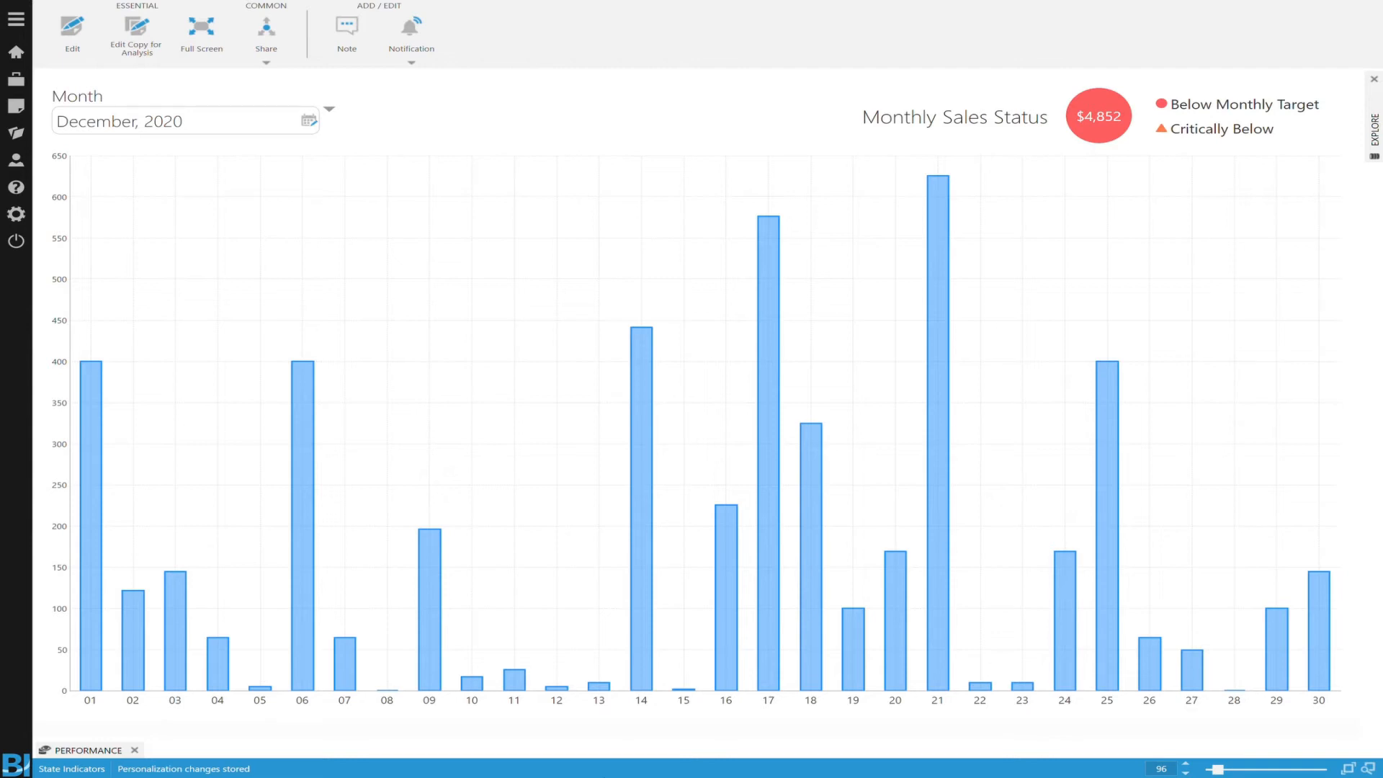
# Step: Set the dashboard's month filter to August 2020
pyautogui.click(309, 121)
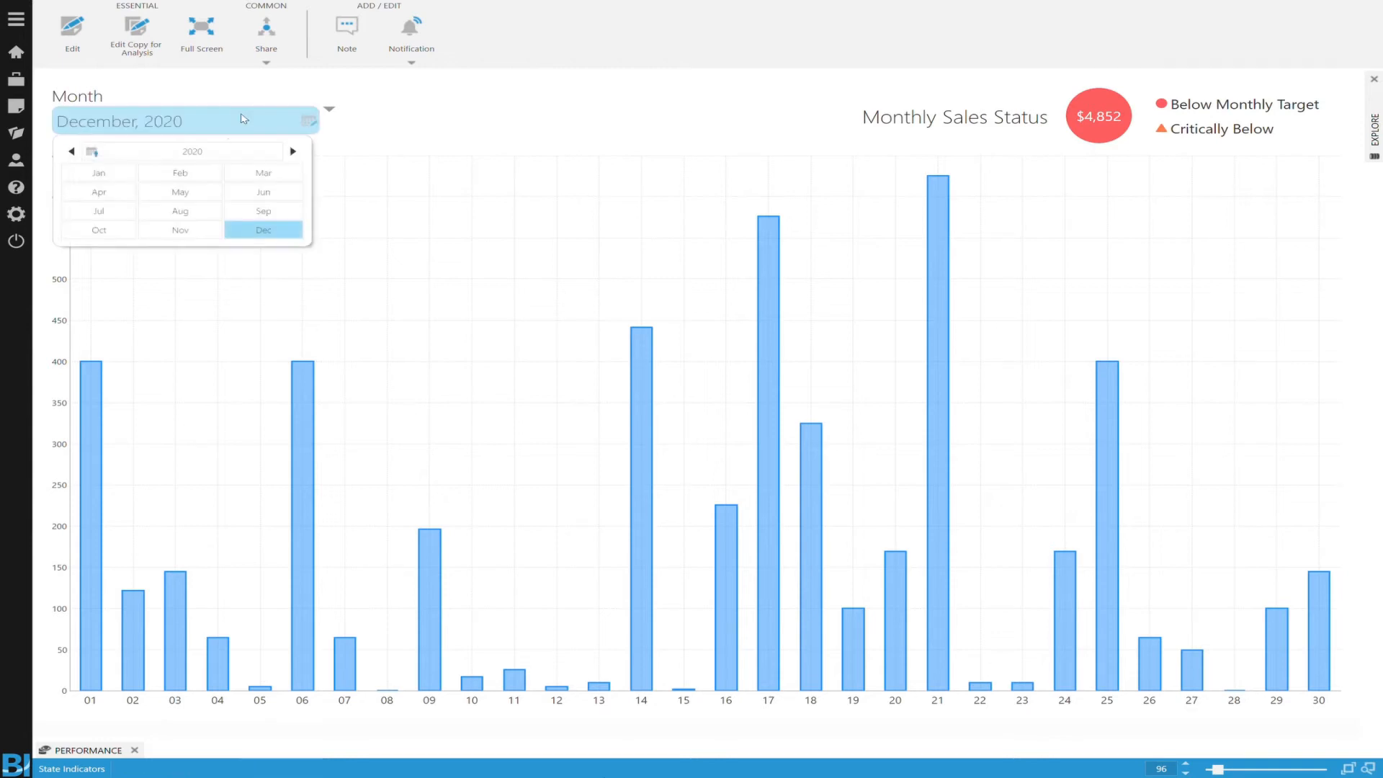
pyautogui.click(203, 212)
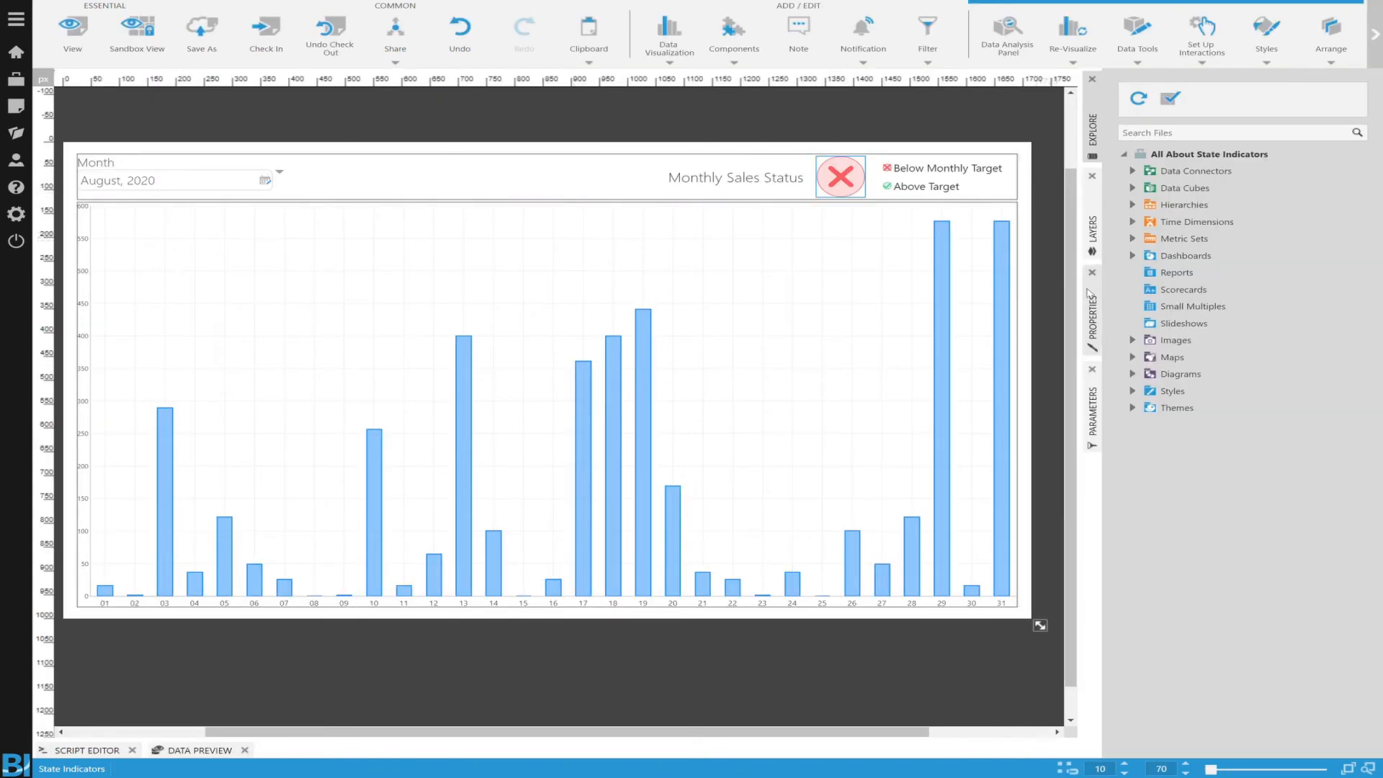
# Step: Examine the symbol, padding and background symbol settings of the cross indicator's Below Target style
pyautogui.click(1095, 302)
pyautogui.click(1194, 330)
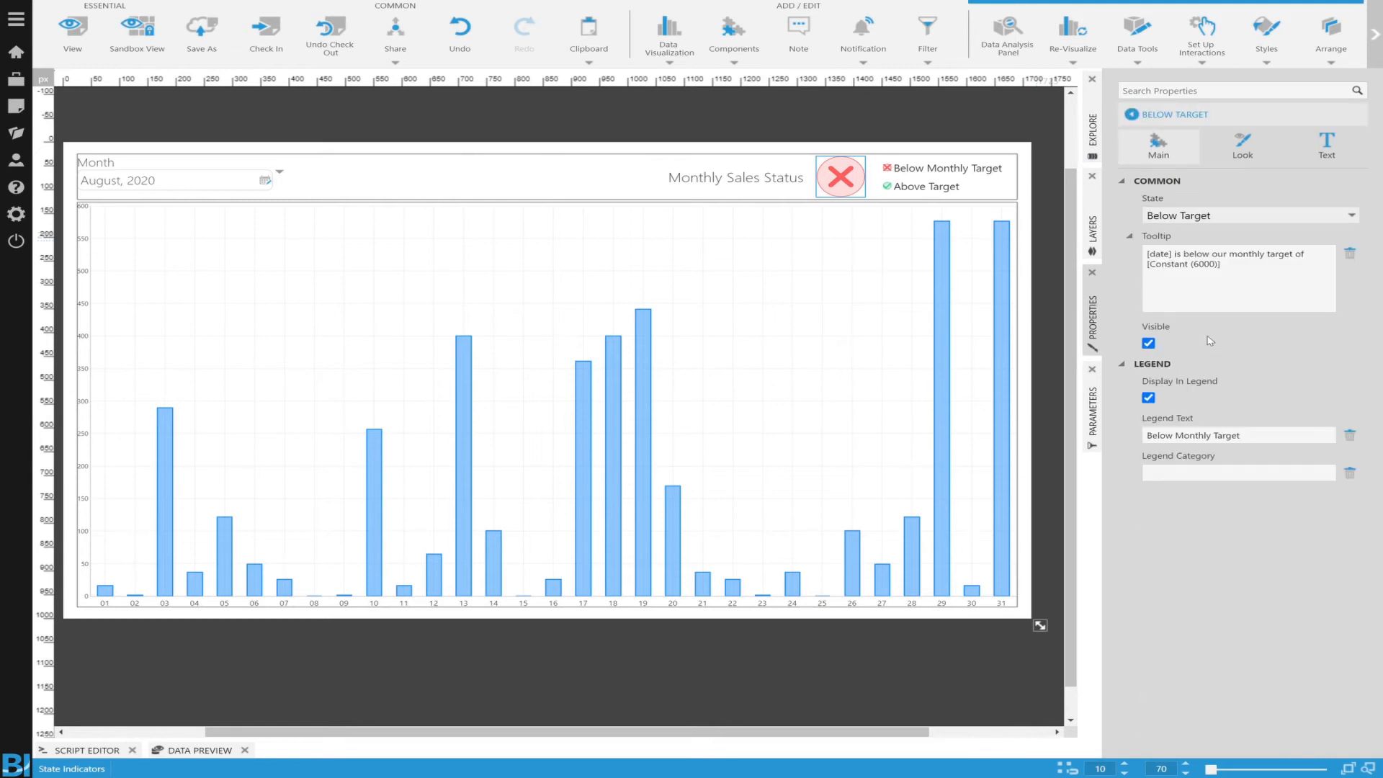
pyautogui.click(1242, 146)
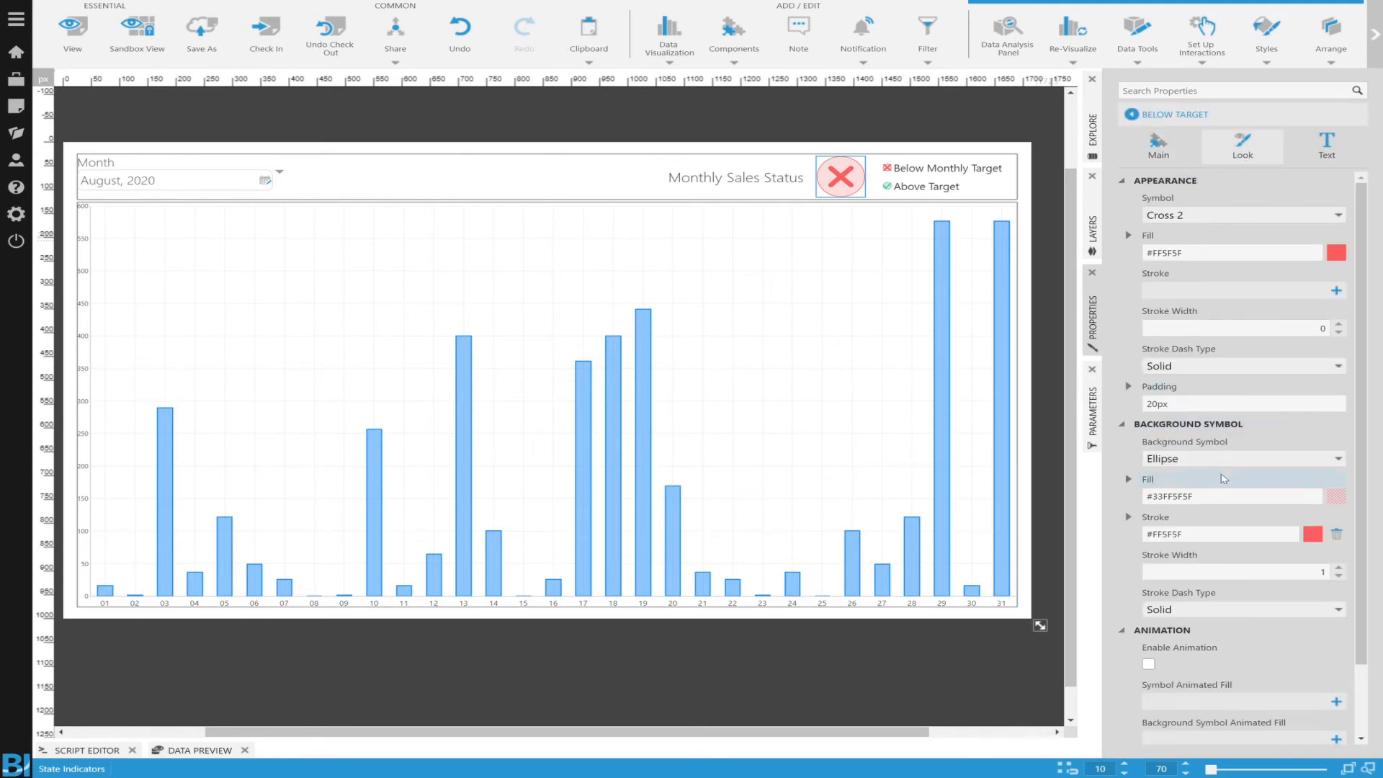
pyautogui.click(1214, 484)
pyautogui.moveTo(1187, 410); pyautogui.dragTo(1151, 409)
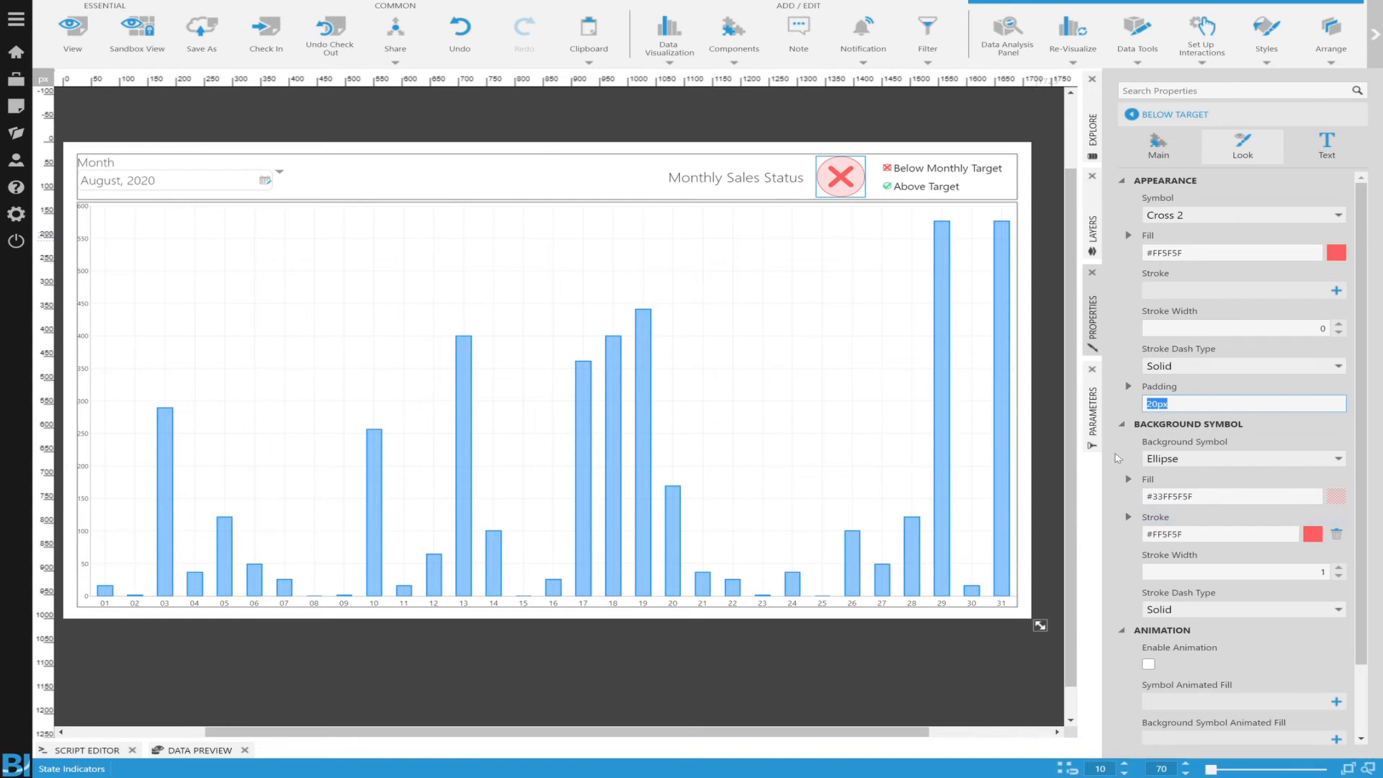
pyautogui.click(1116, 410)
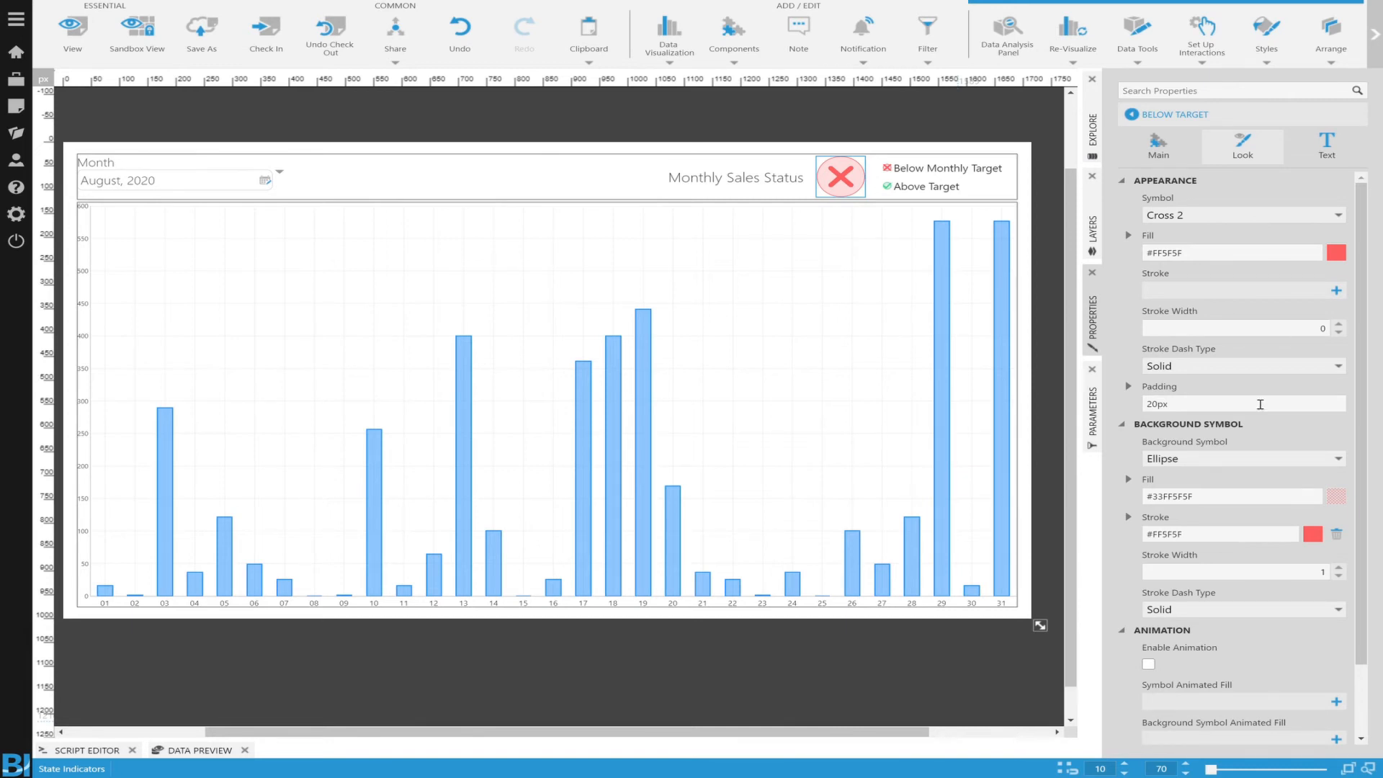
pyautogui.scroll(-2, 1264, 497)
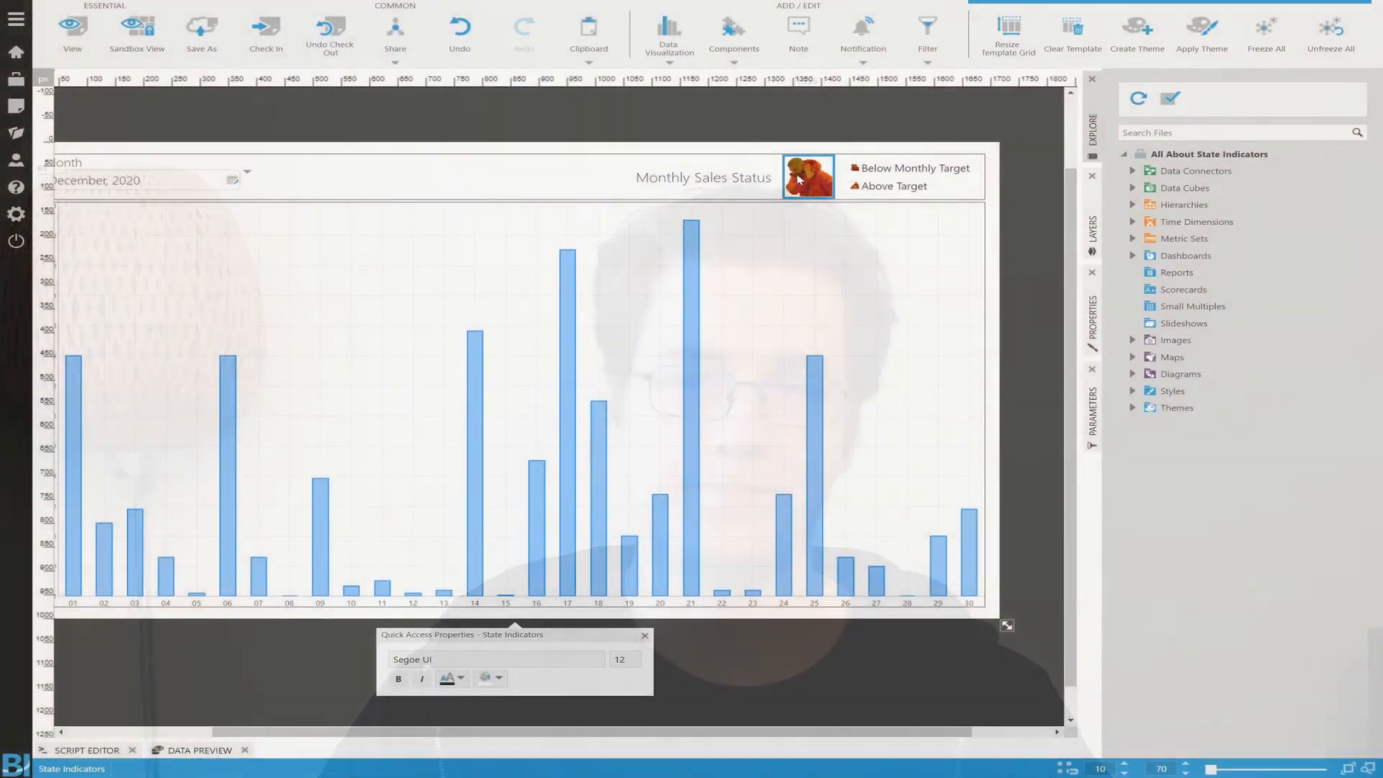
# Step: Examine the image fill of the custom indicator's Below Target style and browse the available images without choosing one
pyautogui.click(1089, 325)
pyautogui.click(1178, 338)
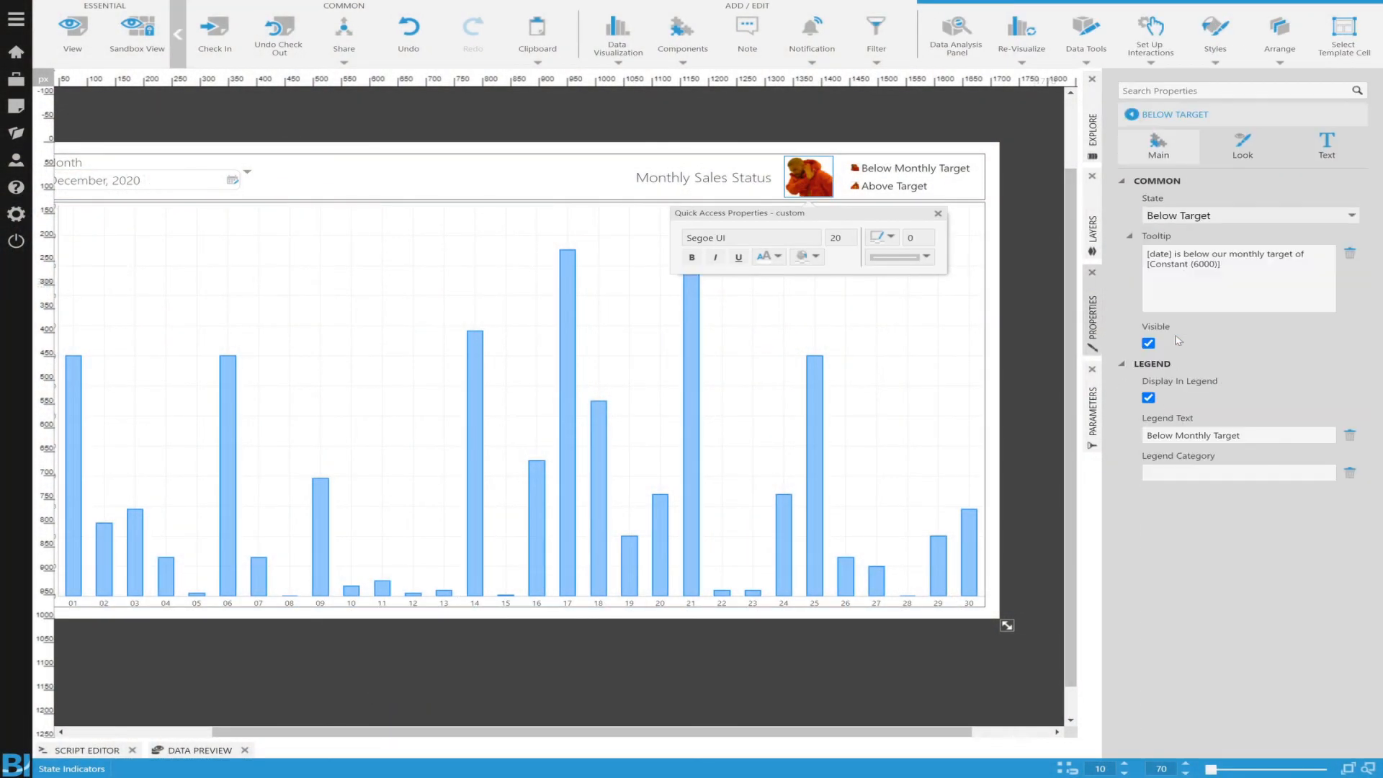
pyautogui.click(1237, 154)
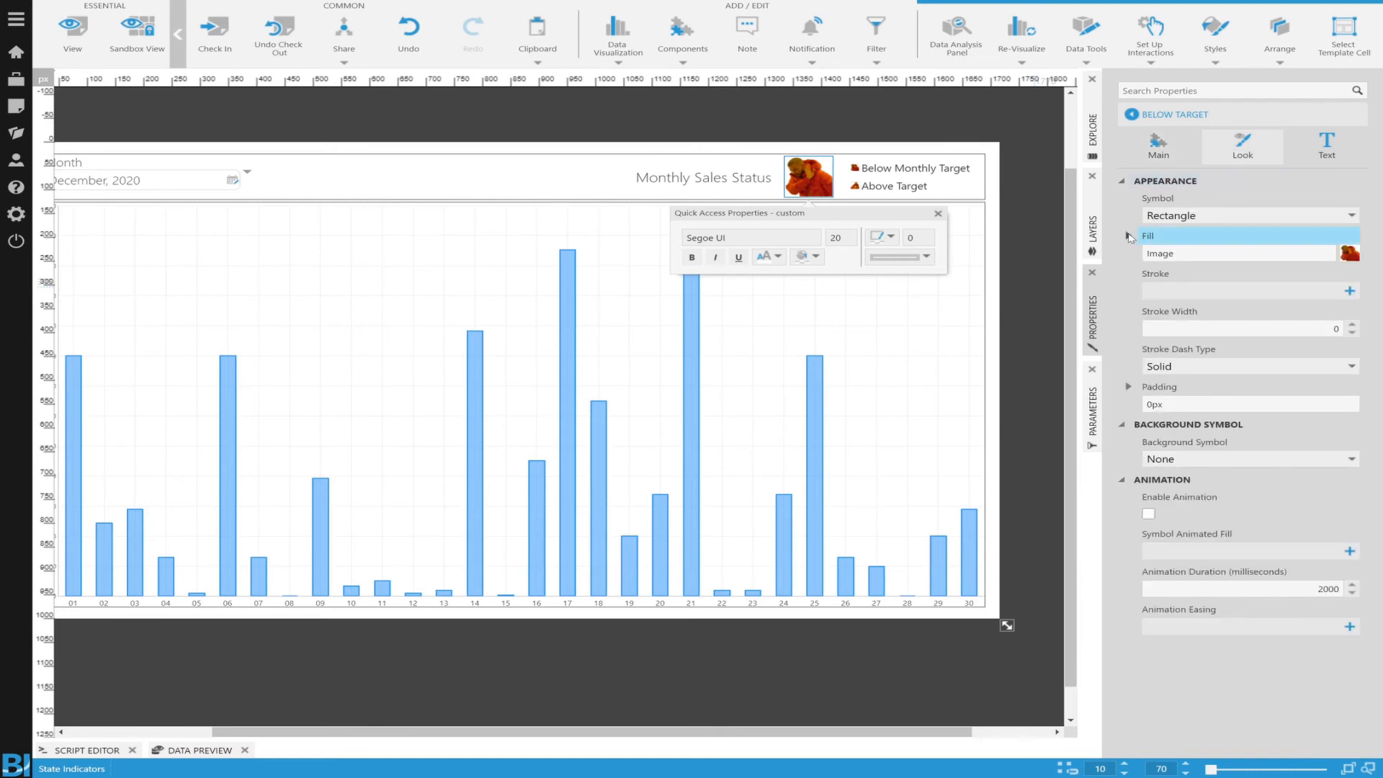
pyautogui.click(1129, 237)
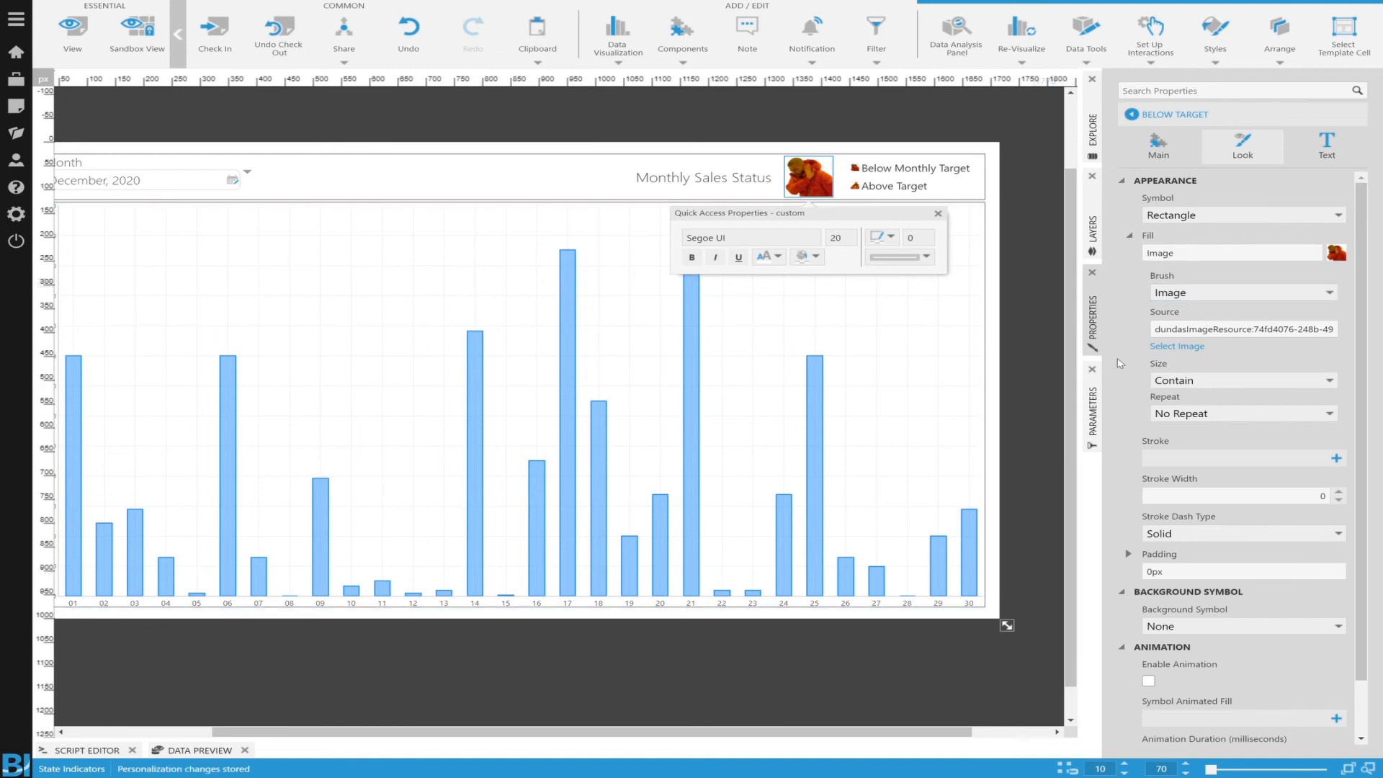
pyautogui.click(1182, 348)
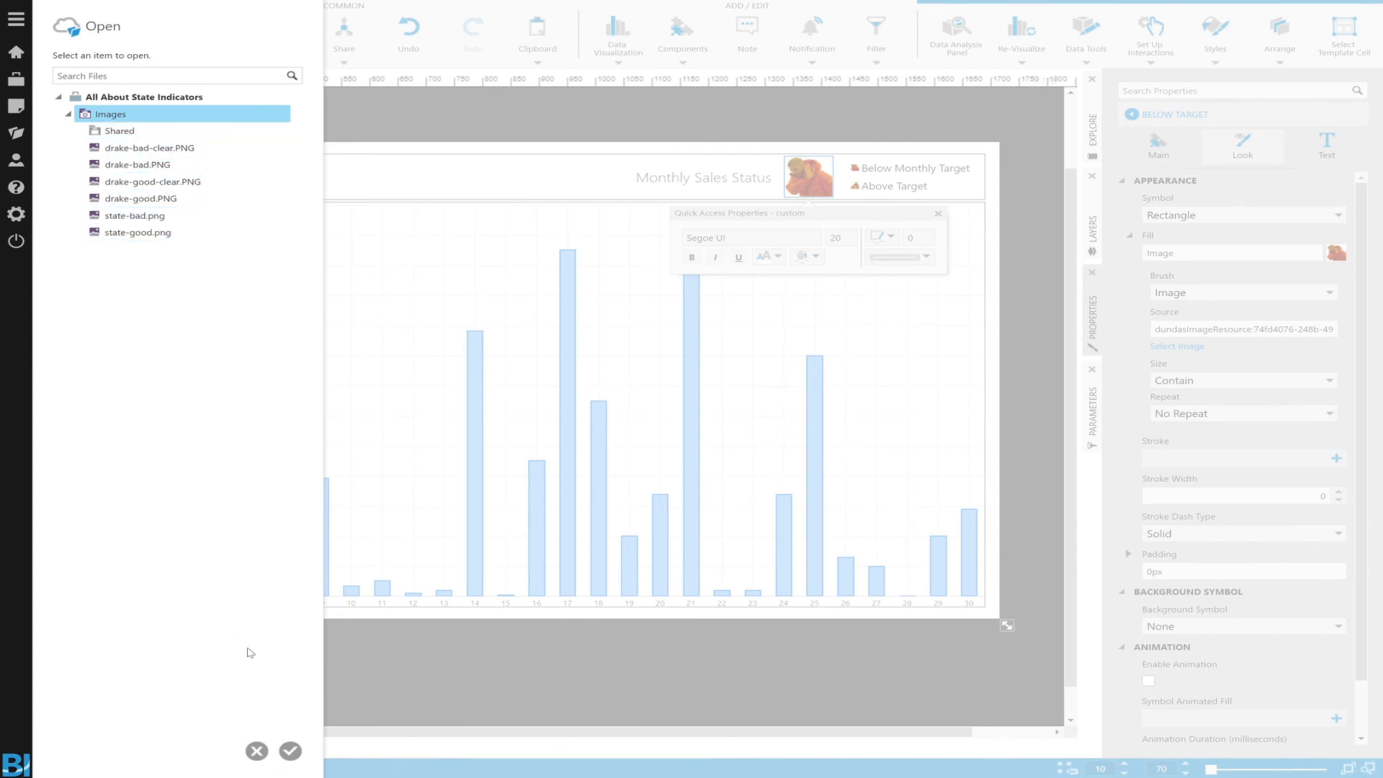
pyautogui.click(257, 751)
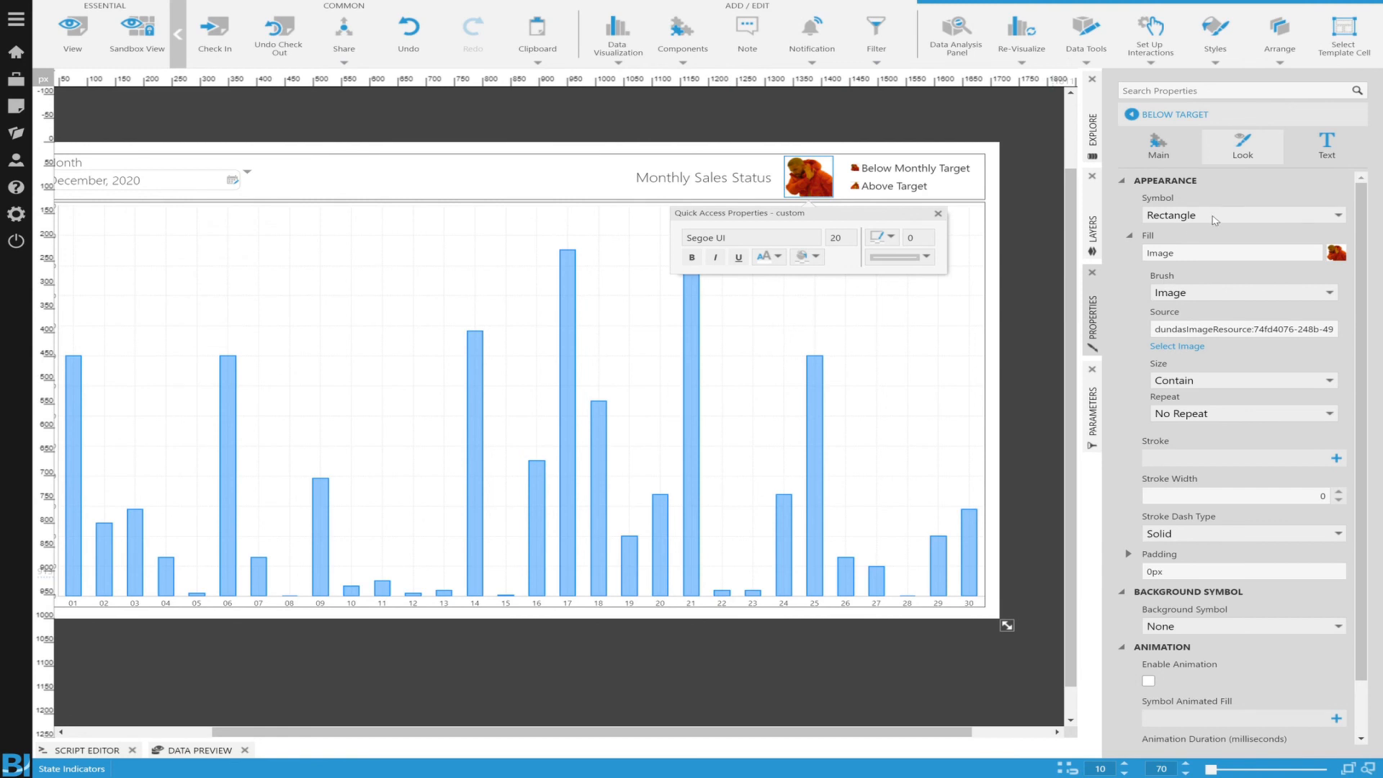
# Step: View the finished dashboard and set its month filter to November 2020
pyautogui.click(72, 46)
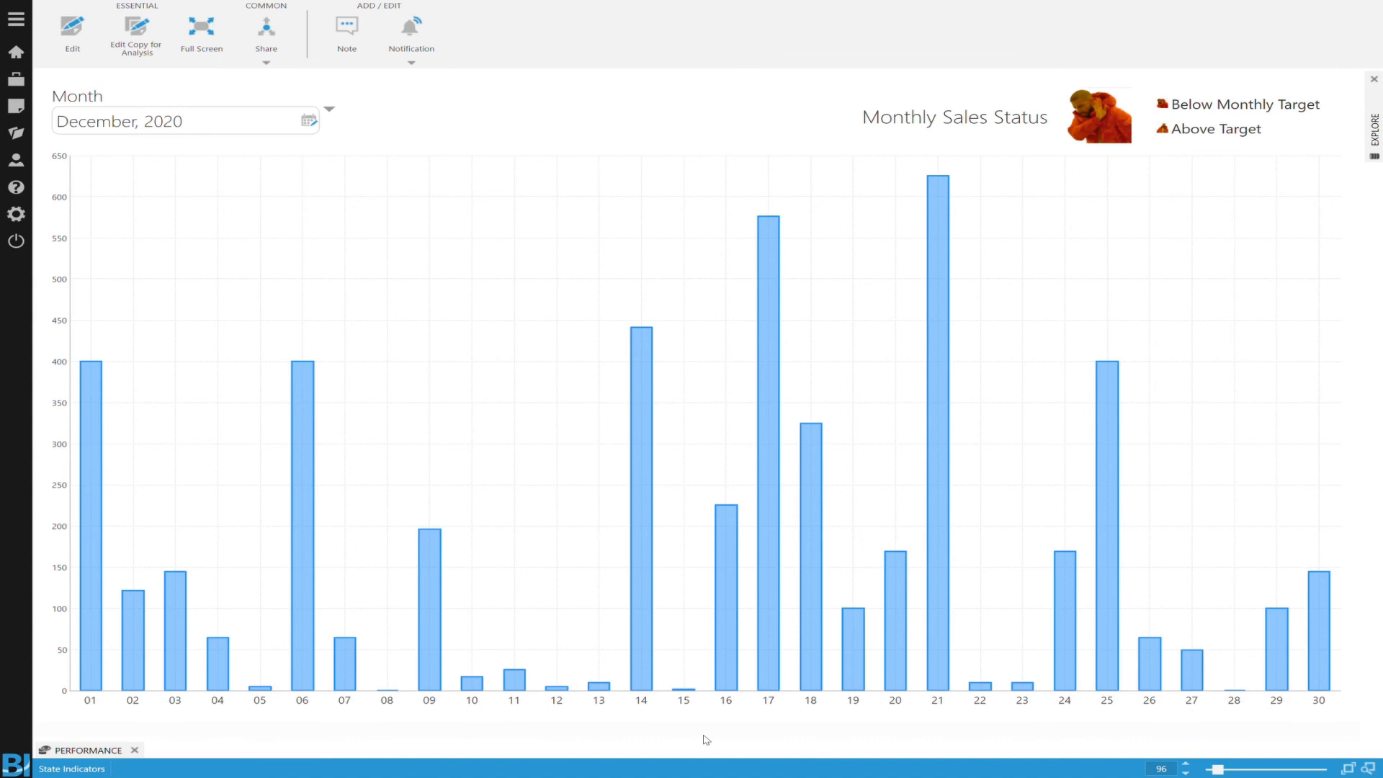
pyautogui.click(249, 124)
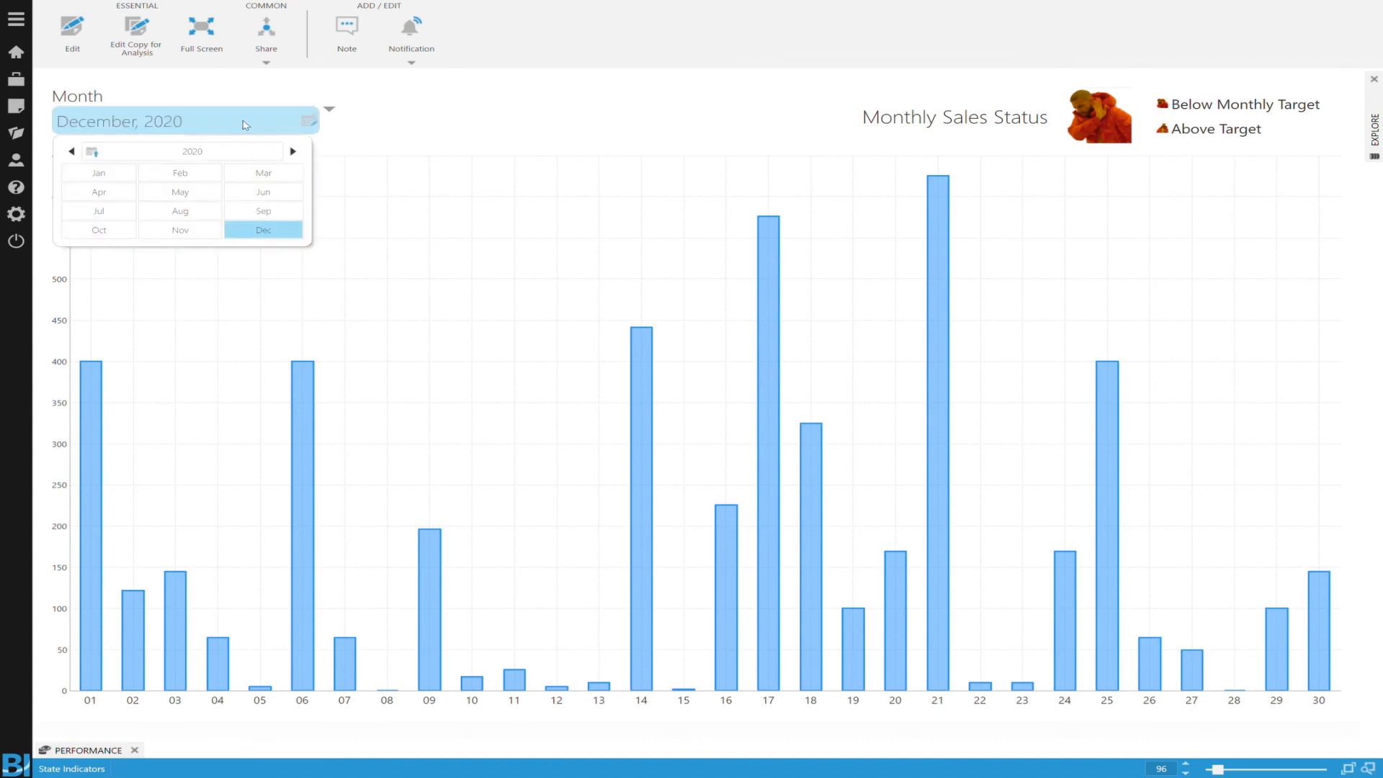
pyautogui.click(195, 231)
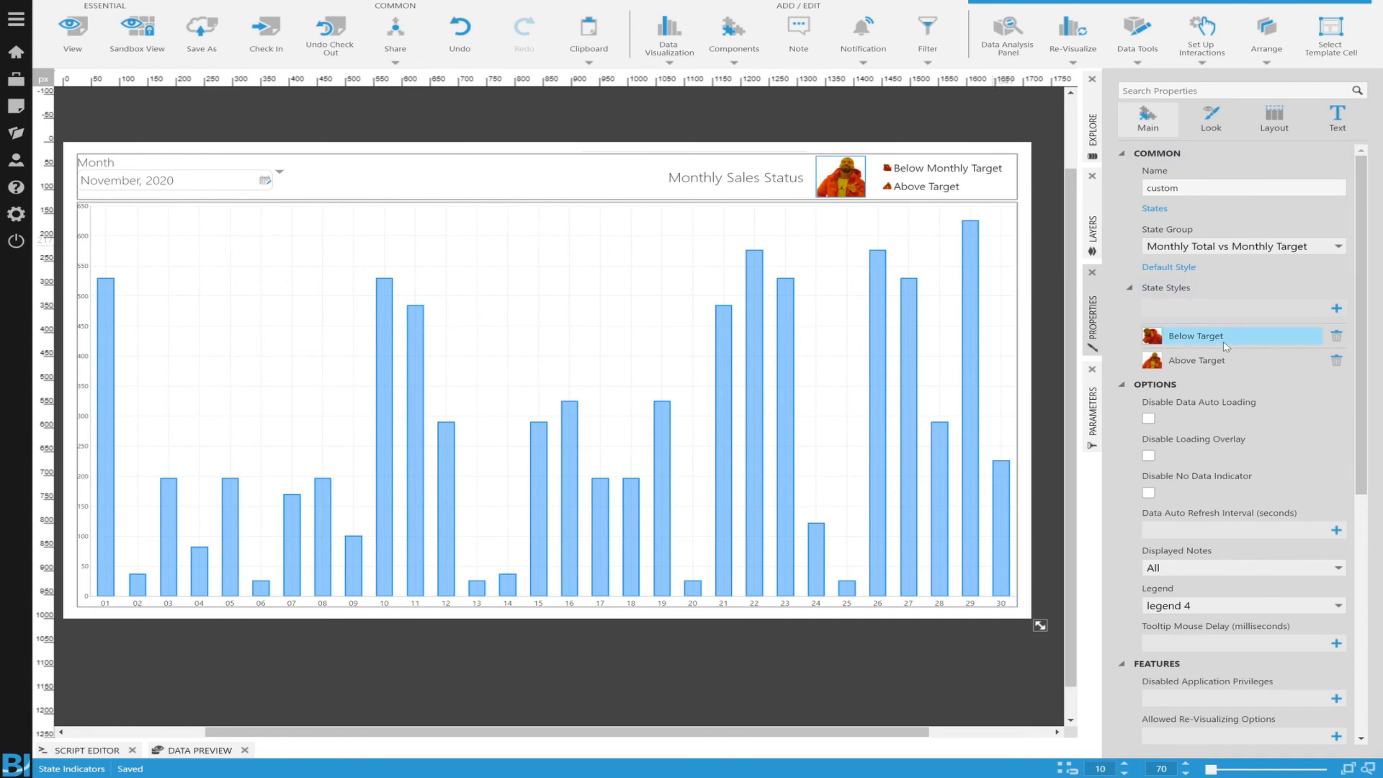
# Step: Replace the Below Target style's image fill with a gradient brush, trying Linear and ending with Radial
pyautogui.click(1226, 341)
pyautogui.click(1204, 160)
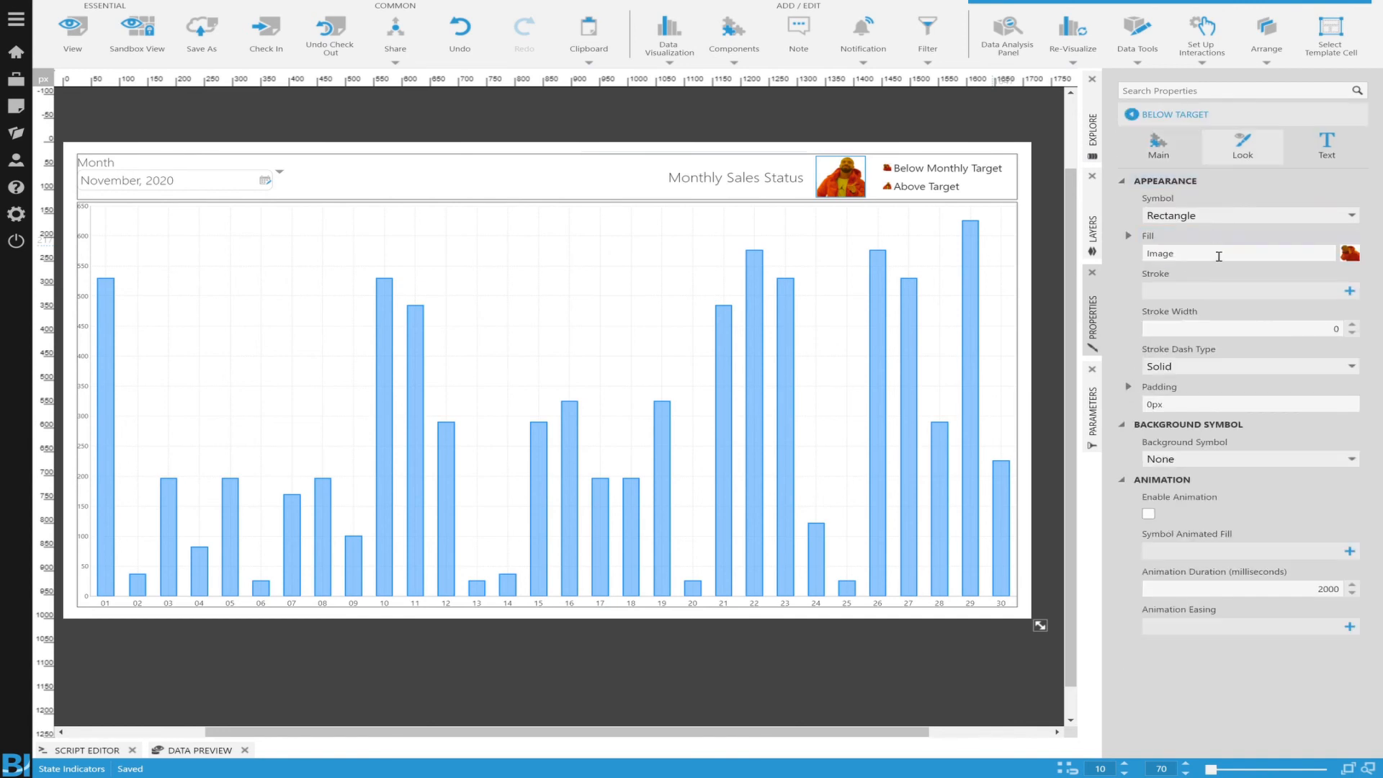
pyautogui.click(1168, 261)
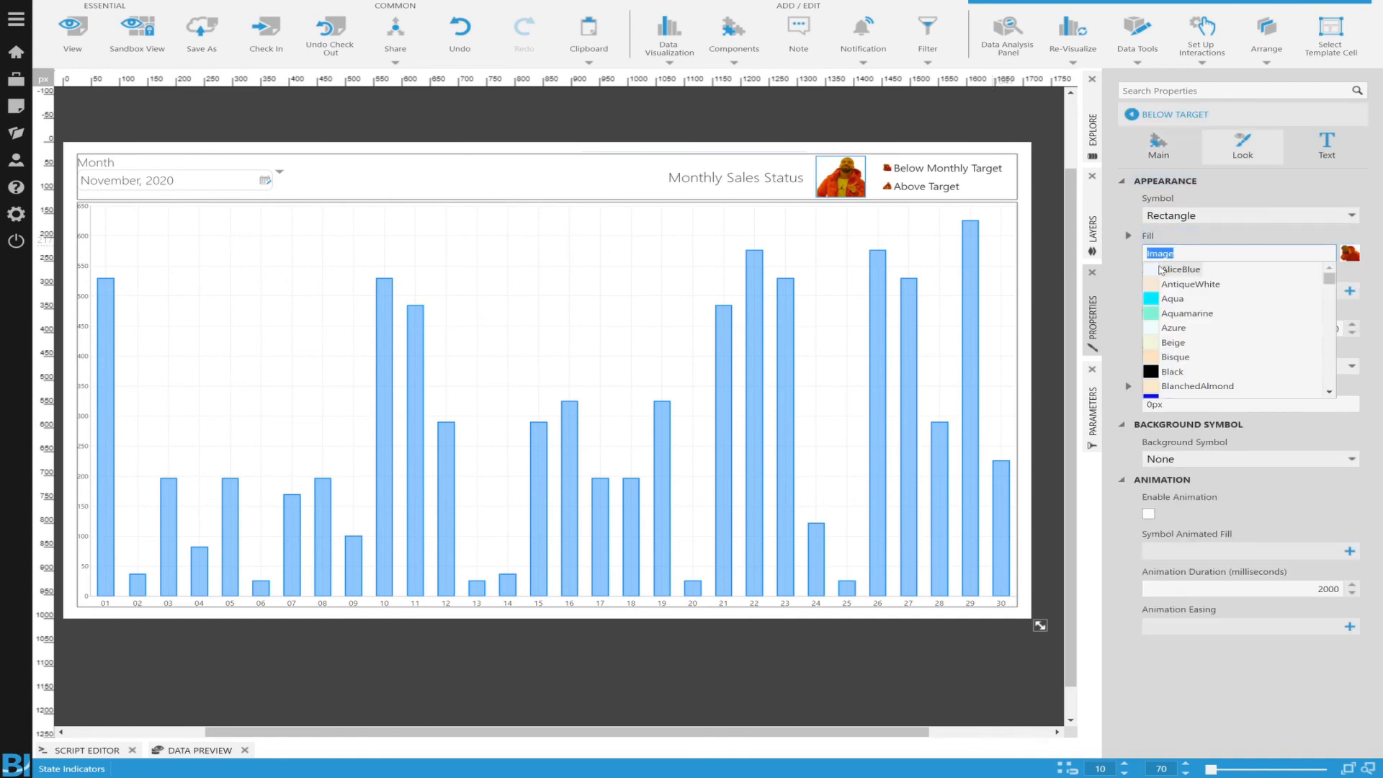
pyautogui.click(1133, 254)
pyautogui.click(1129, 235)
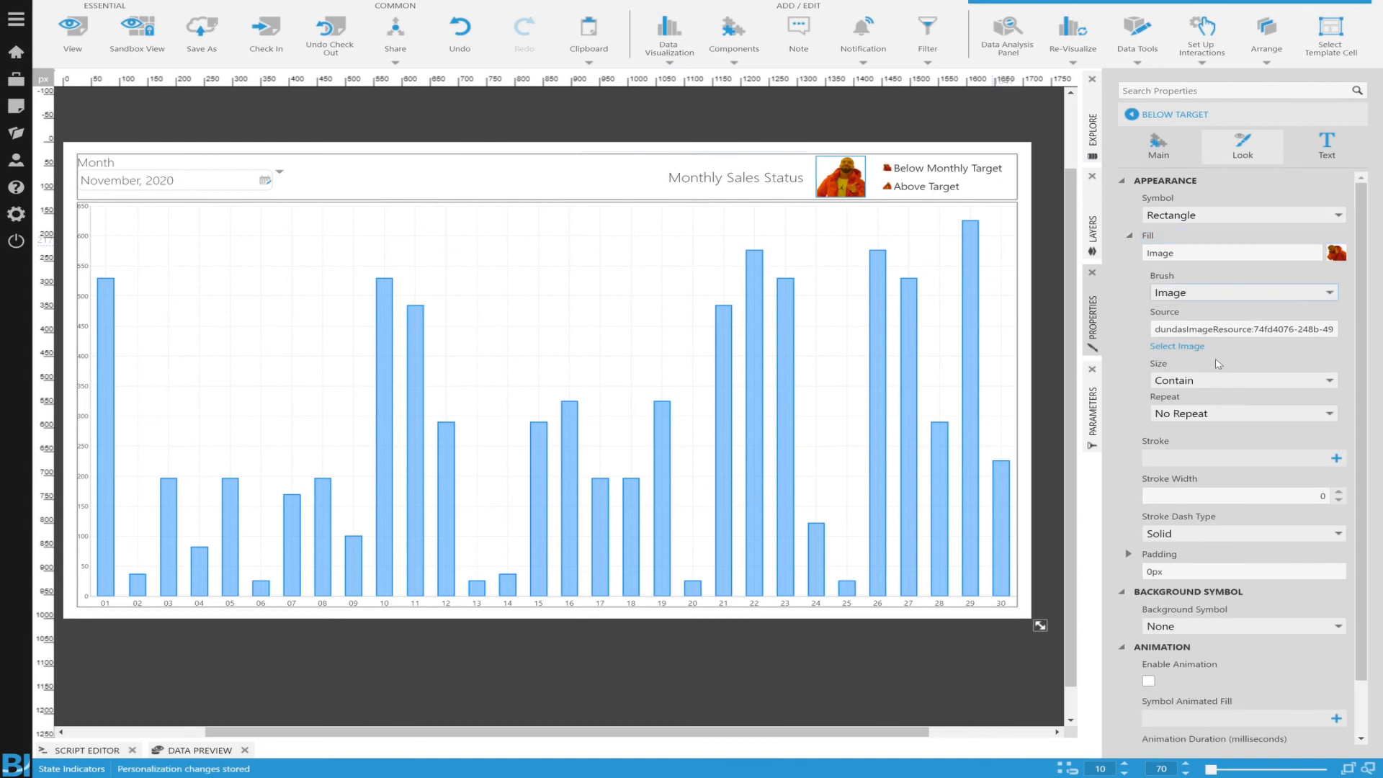
pyautogui.click(1208, 338)
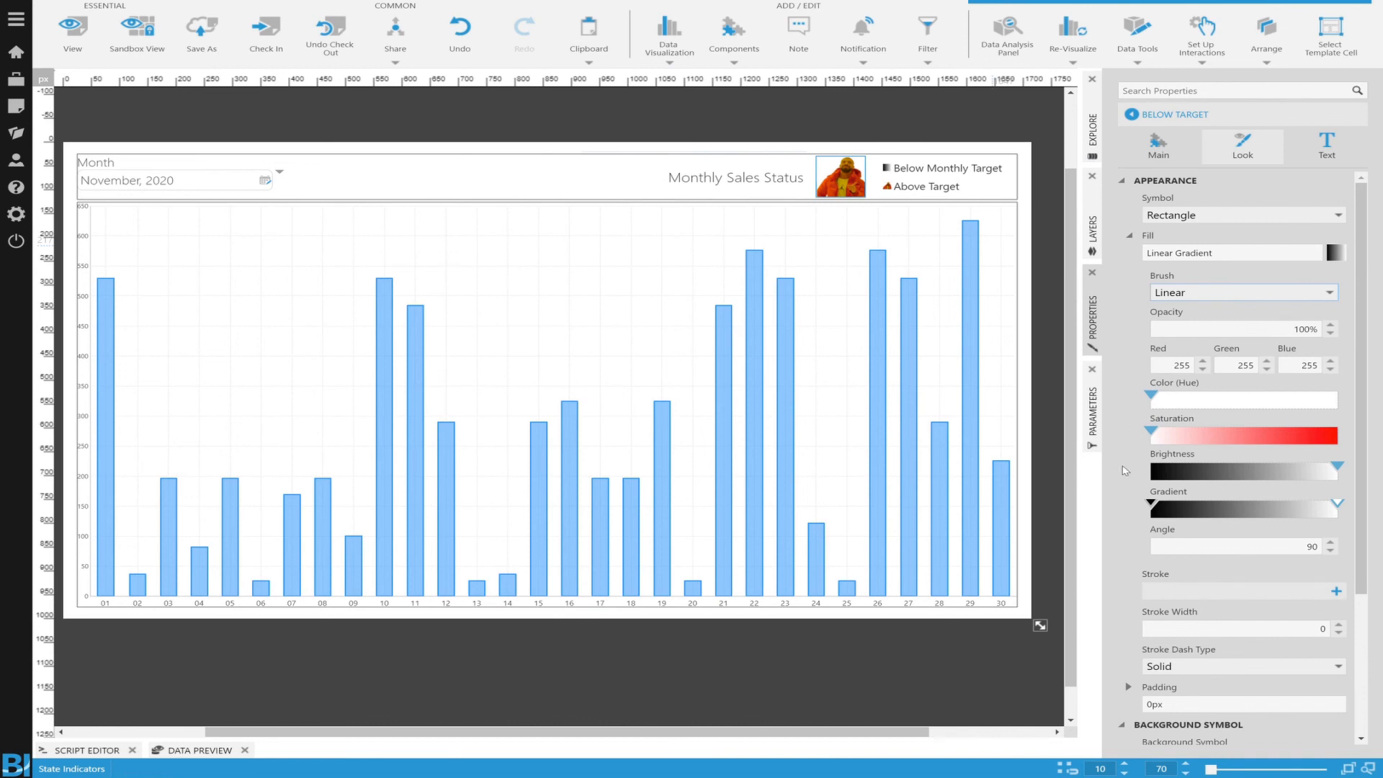
pyautogui.click(1185, 351)
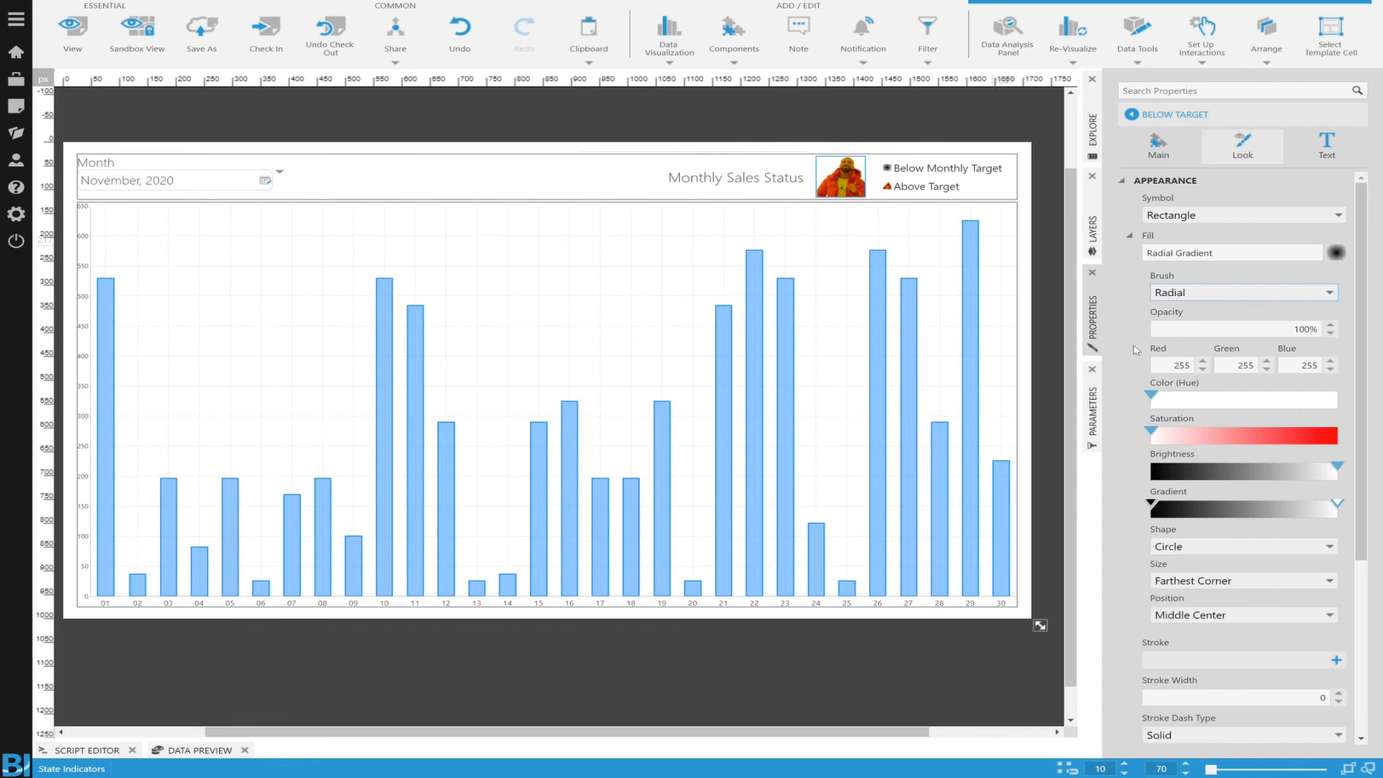